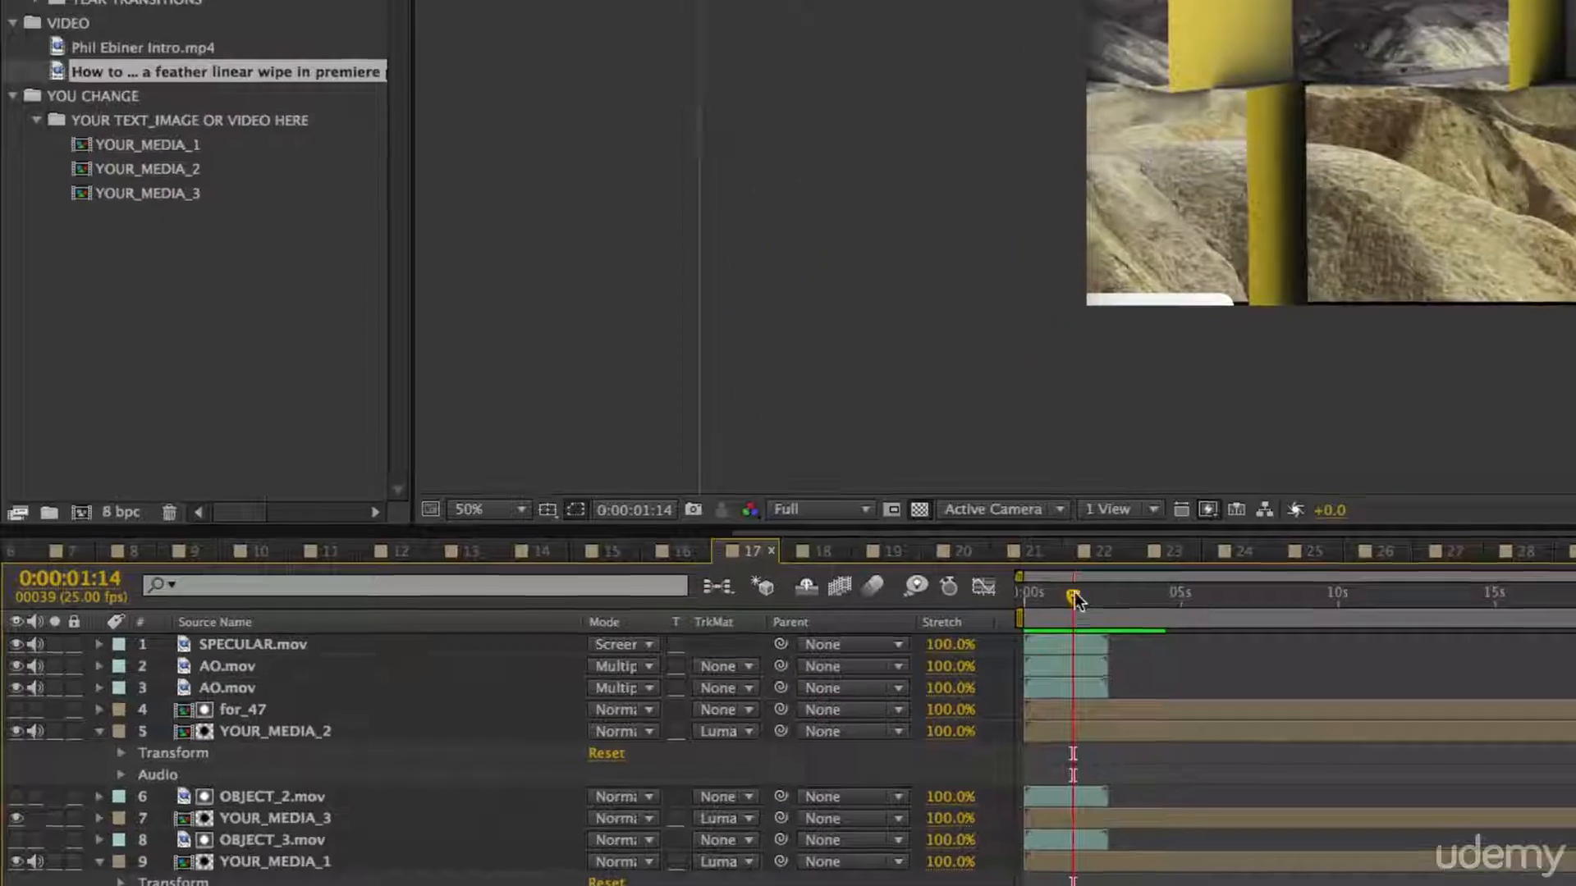
# Open the YOUR_MEDIA_3 composition and fit its view in the viewer up to 100%.
pyautogui.moveTo(517, 631); pyautogui.dragTo(512, 630)
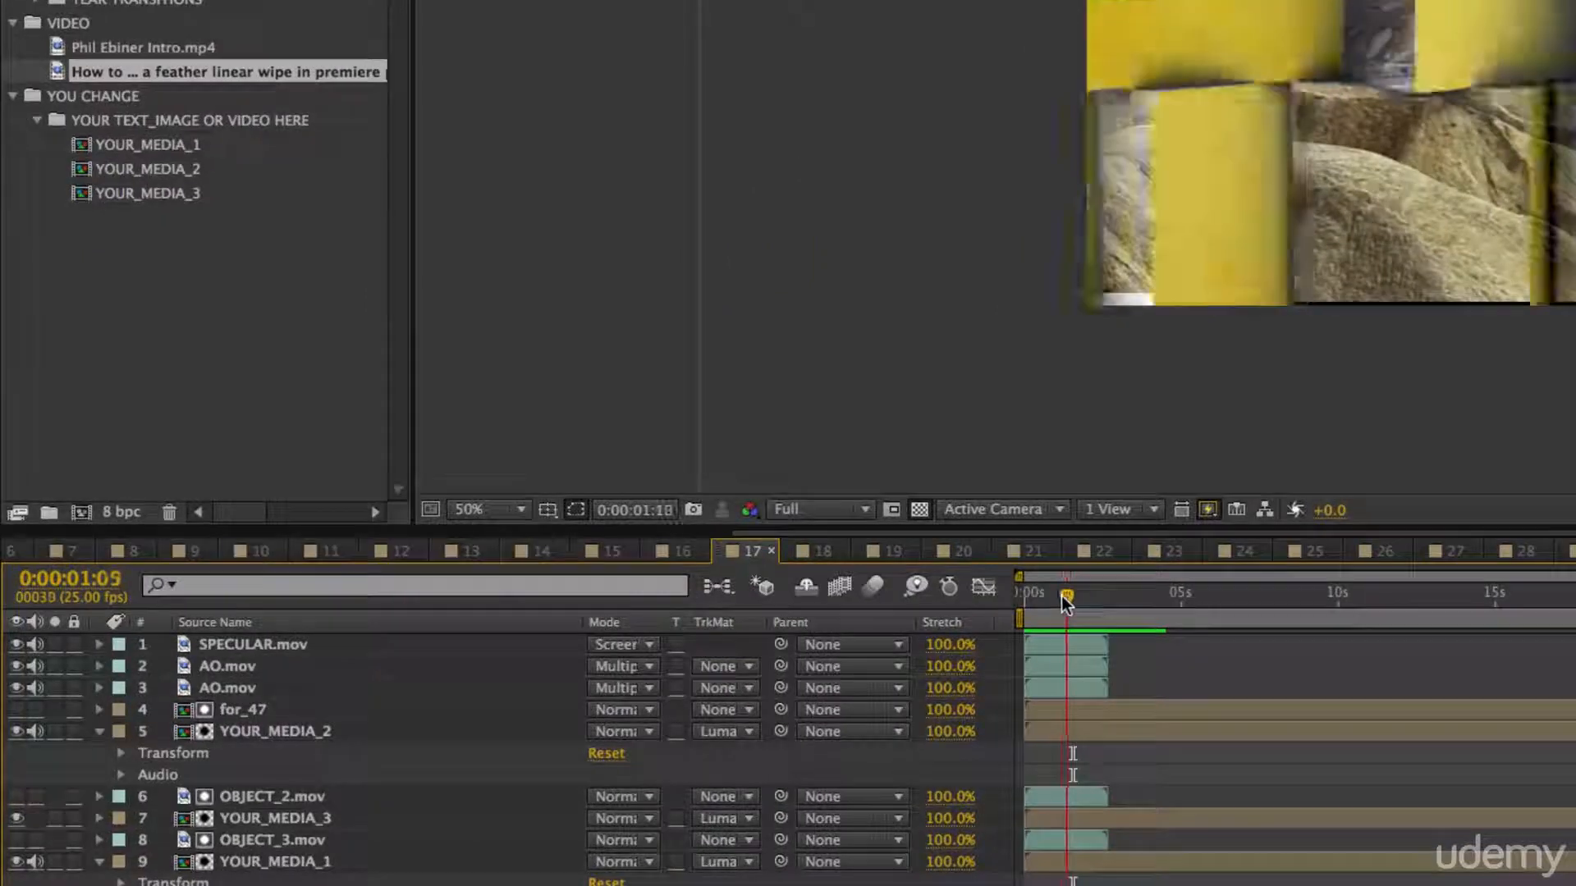
pyautogui.moveTo(1061, 597); pyautogui.dragTo(1065, 595)
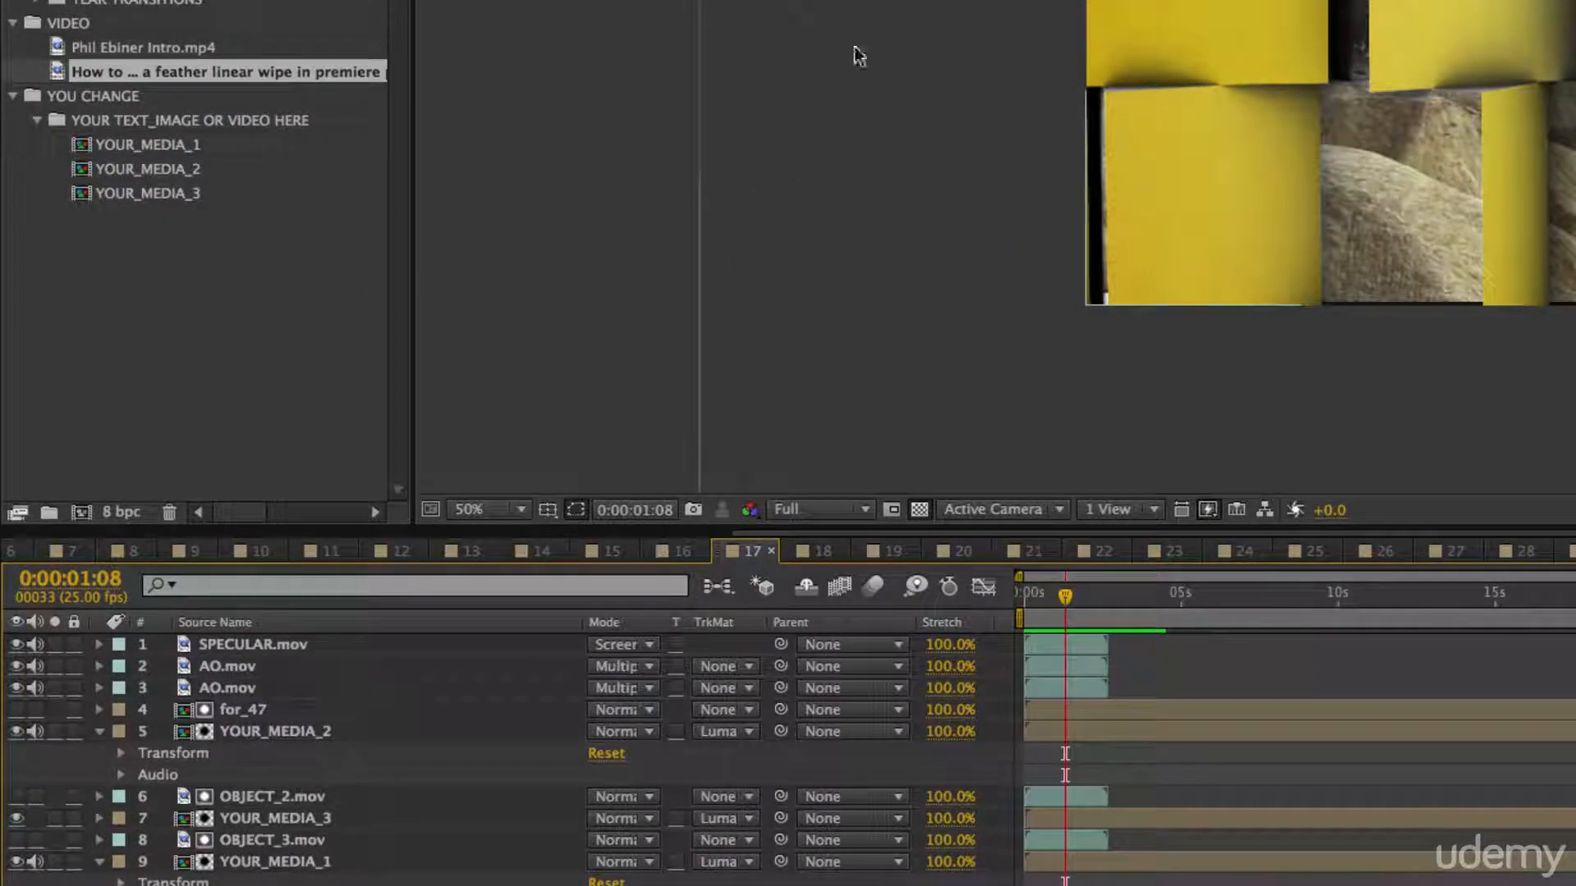
pyautogui.doubleClick(171, 192)
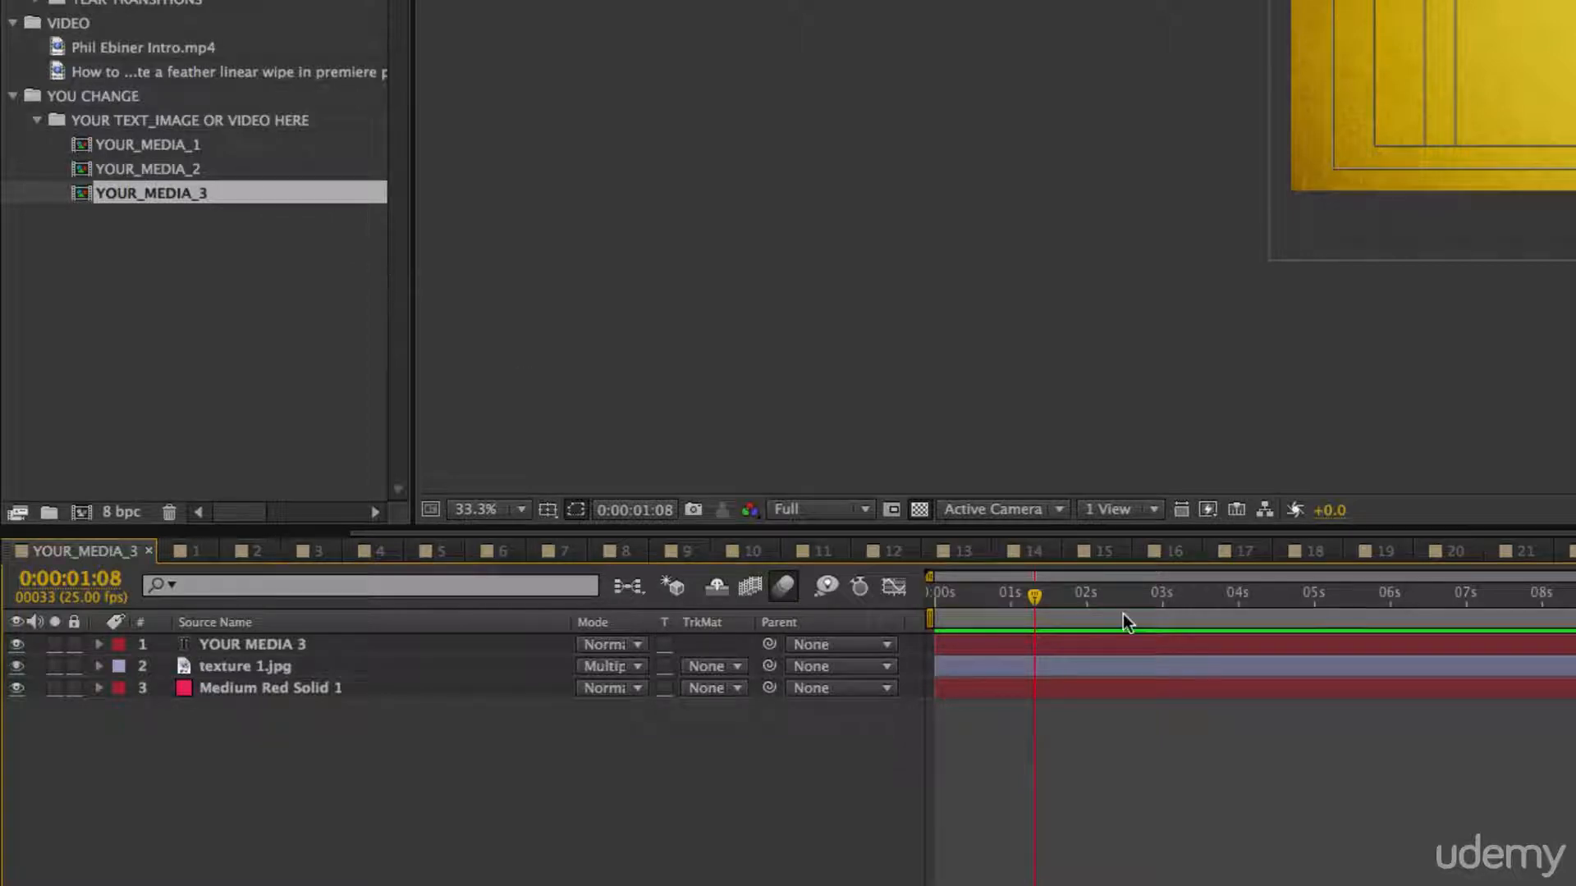
pyautogui.click(486, 509)
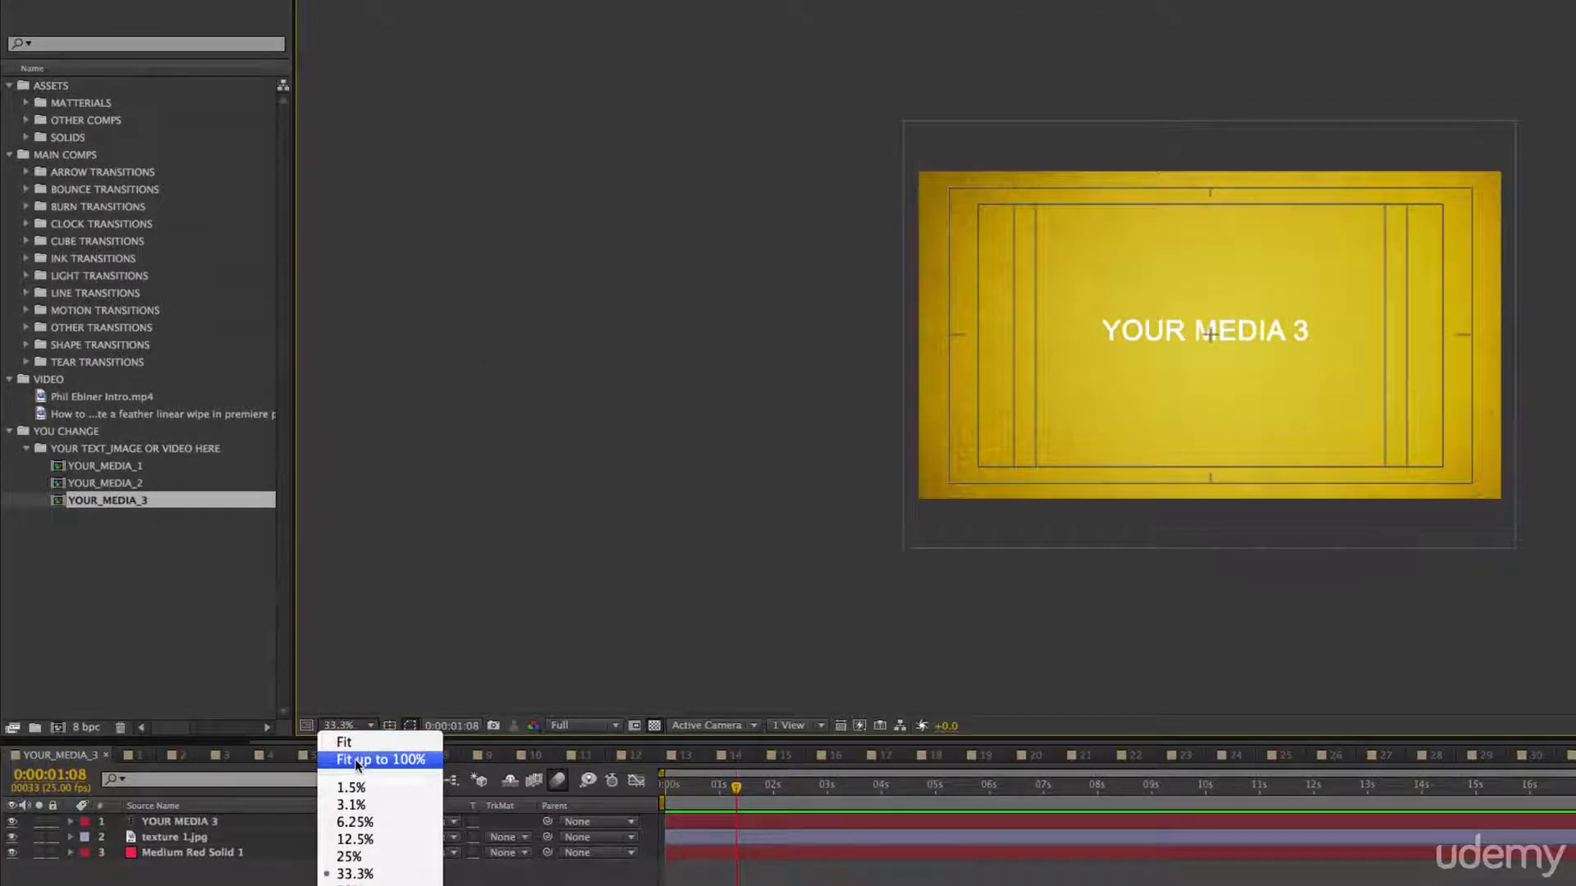
pyautogui.click(358, 762)
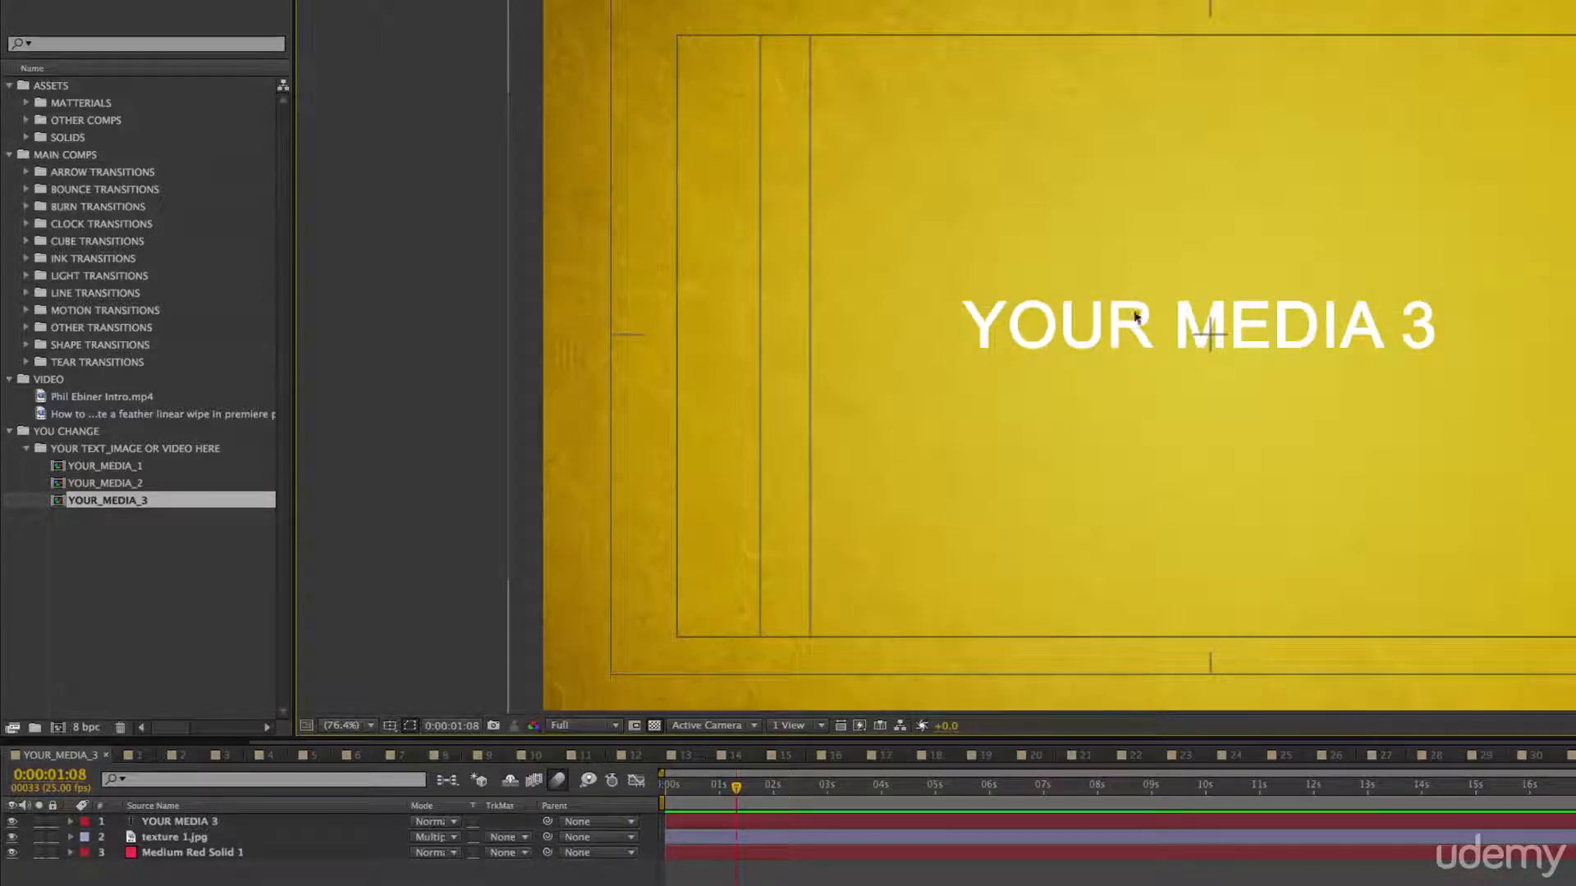
pyautogui.doubleClick(1110, 323)
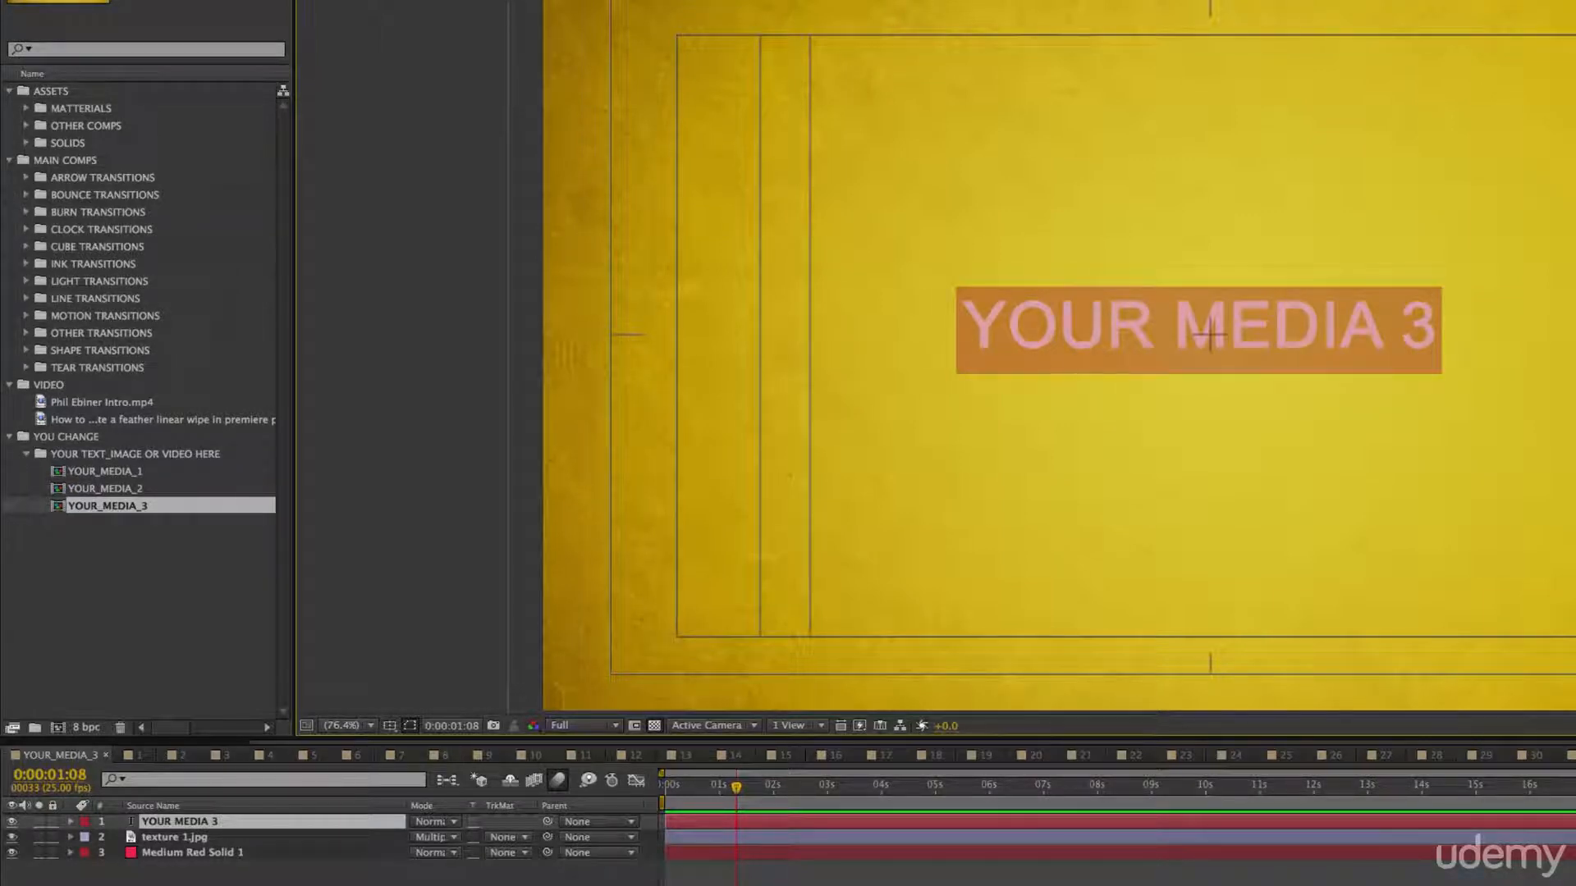
pyautogui.click(969, 877)
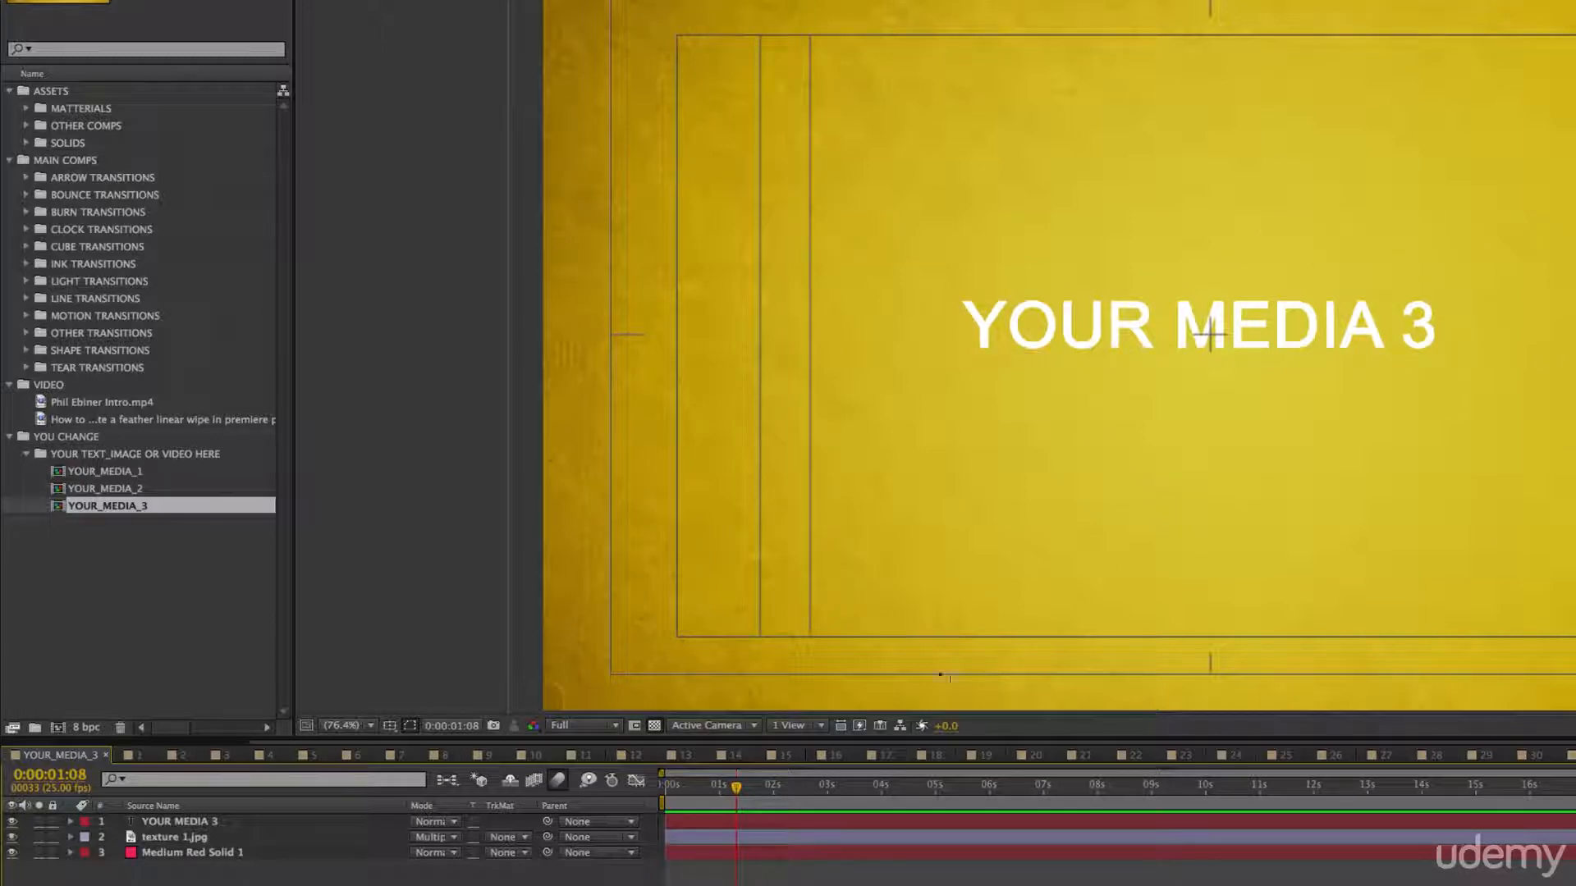
pyautogui.click(729, 818)
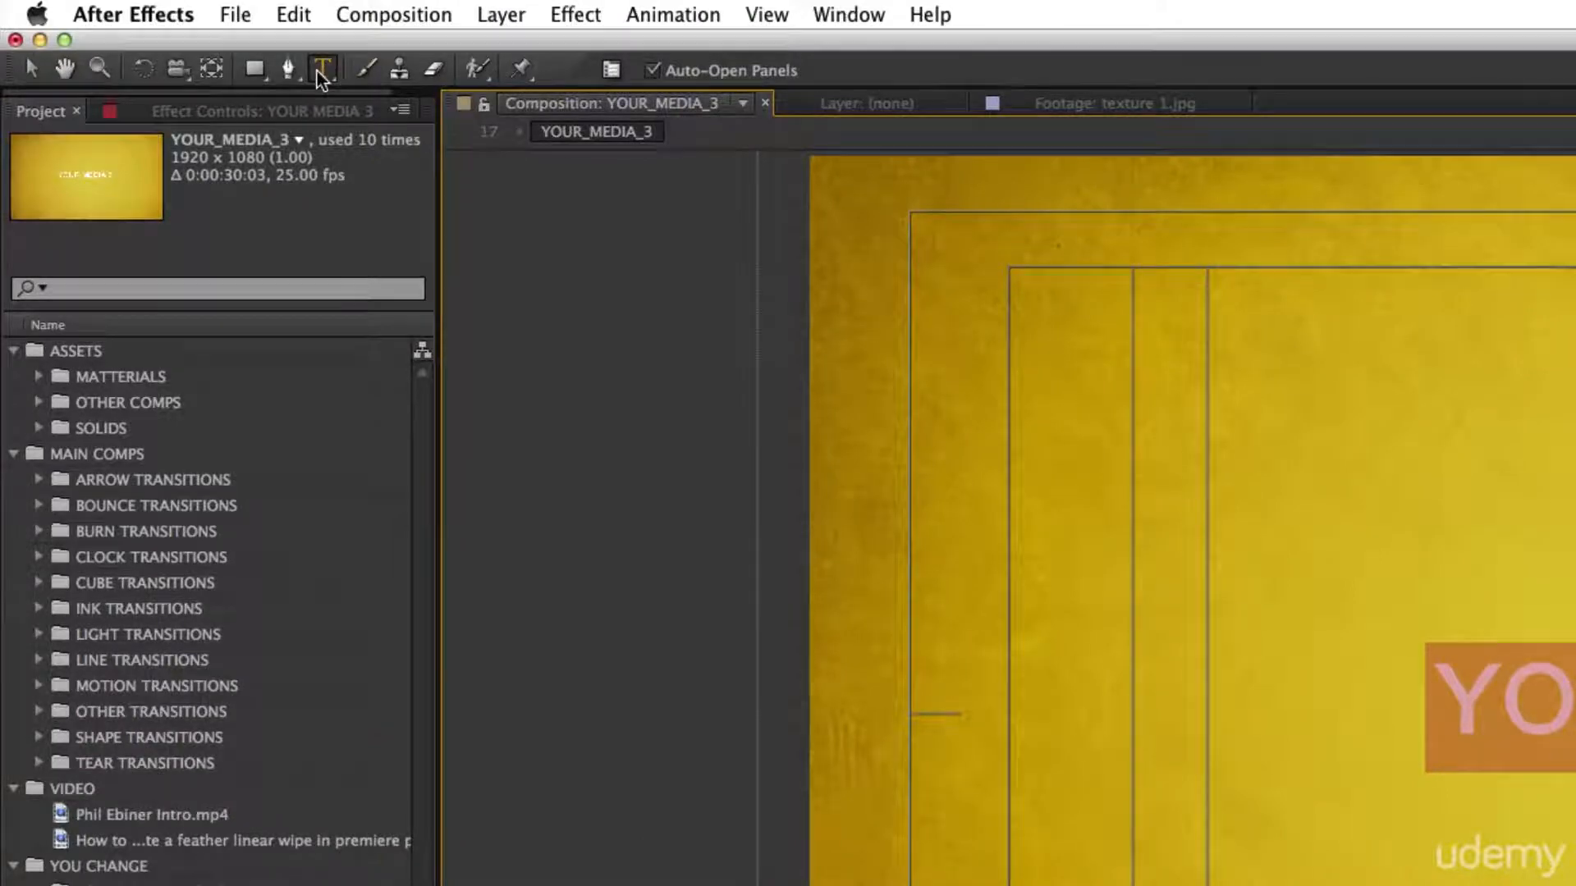
pyautogui.click(324, 70)
pyautogui.click(28, 67)
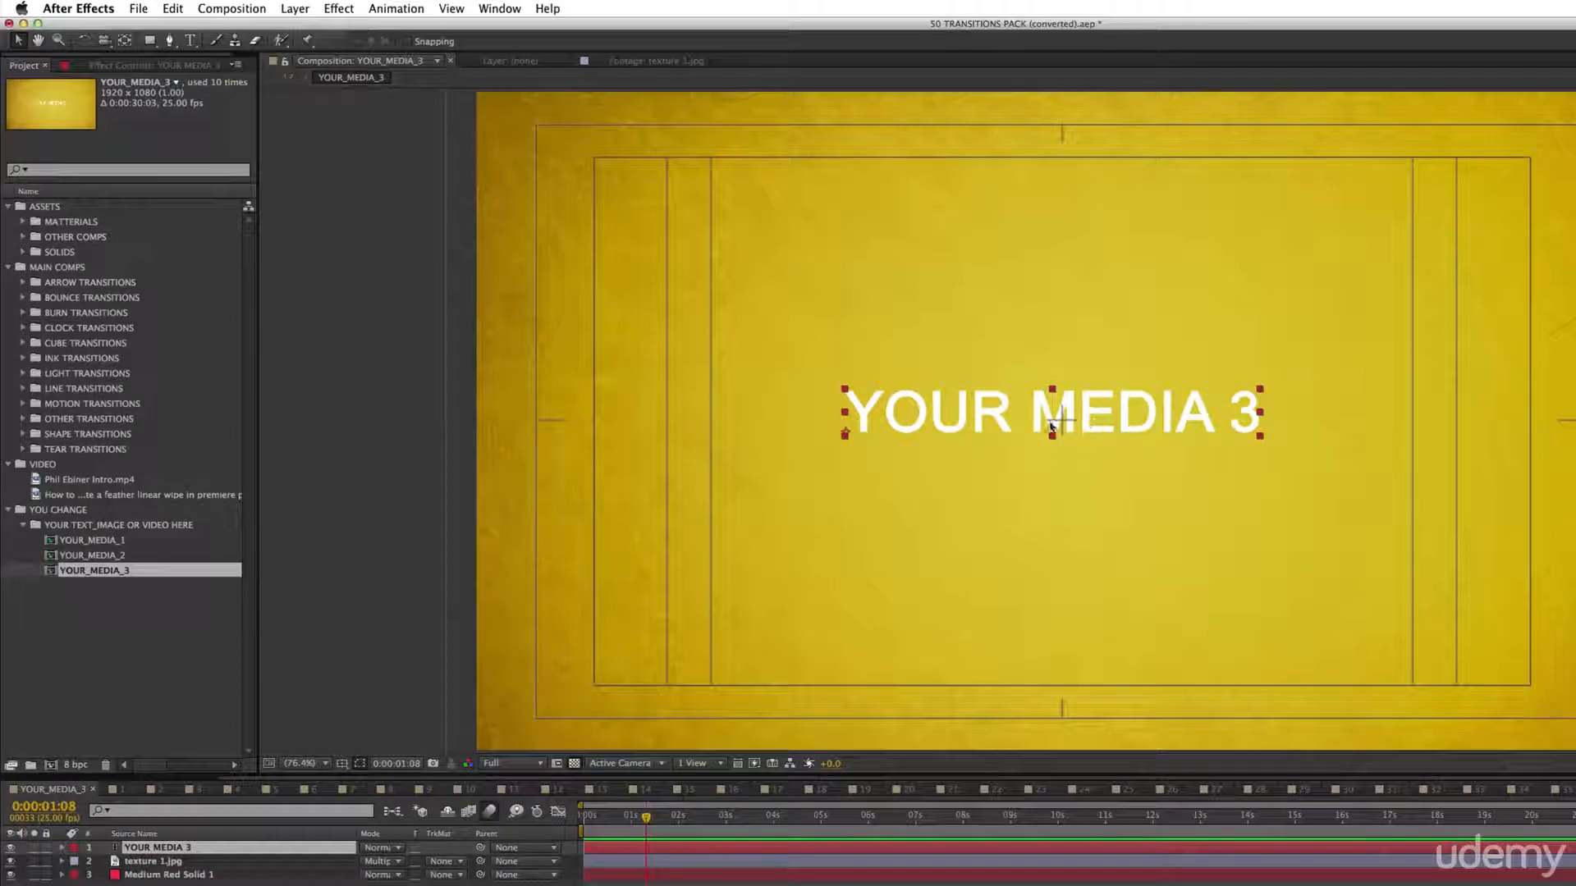
pyautogui.moveTo(999, 413); pyautogui.dragTo(912, 474)
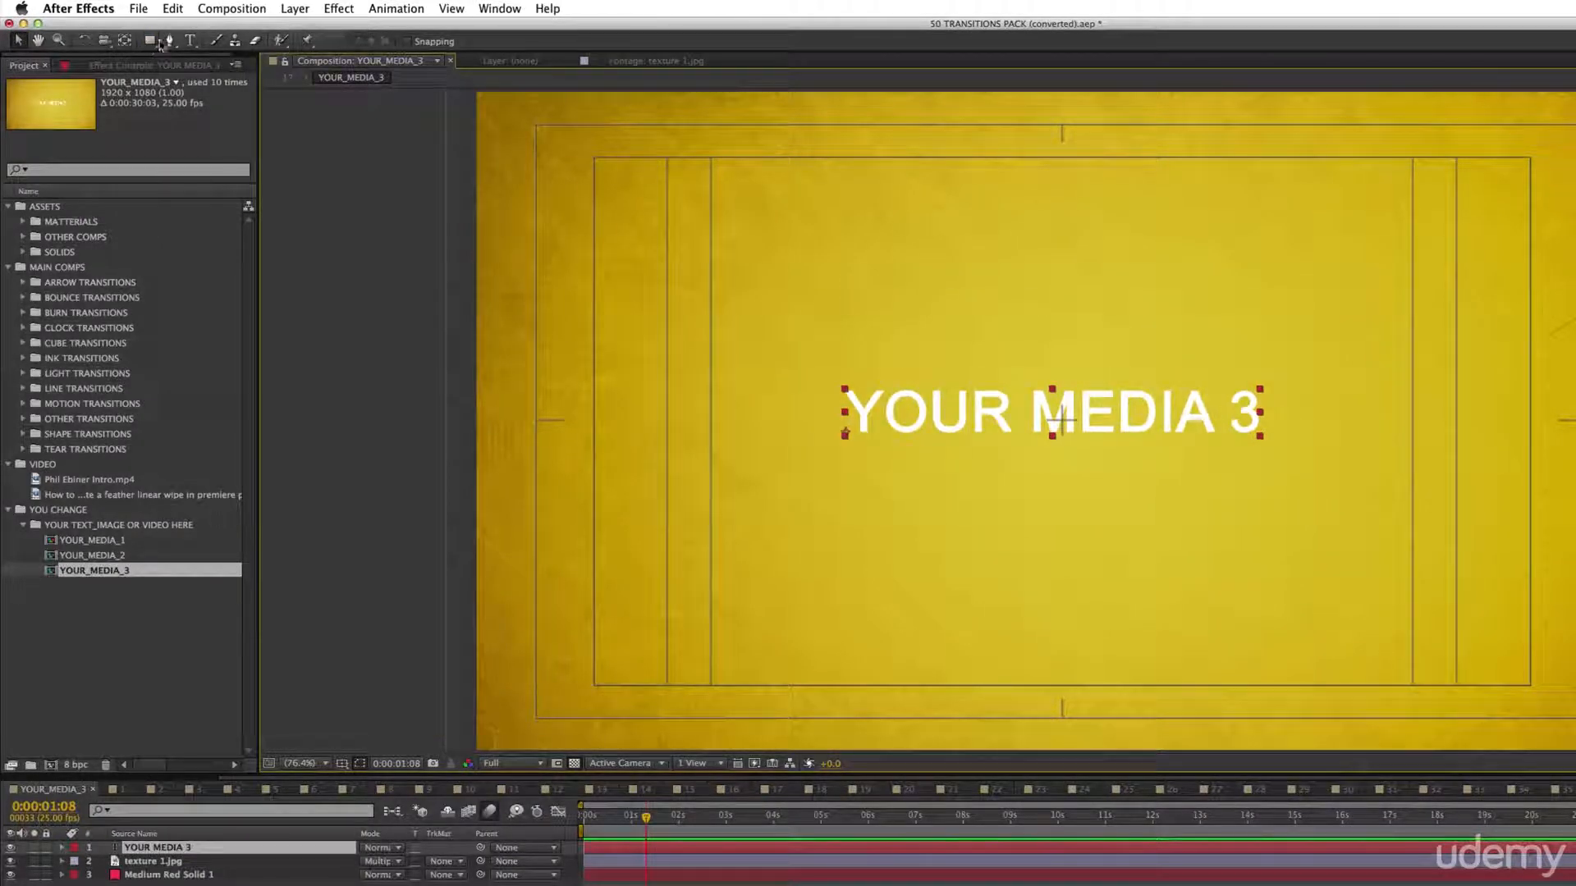
# Replace the YOUR MEDIA 3 text with "After Effects" on one line and "Template Video" on the second, using the Type tool.
pyautogui.click(191, 41)
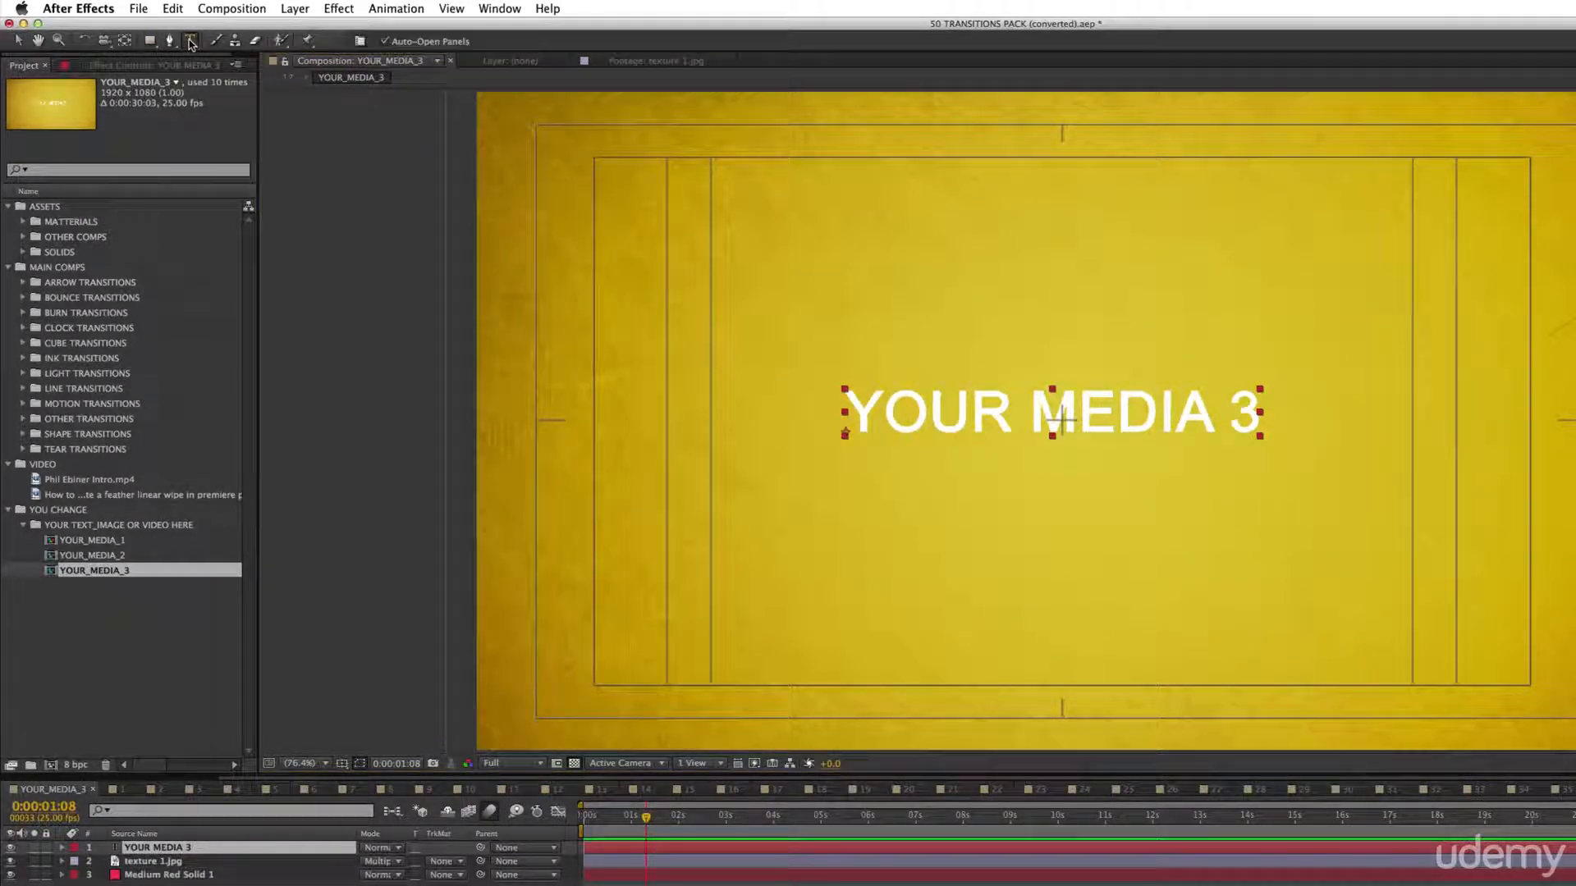
pyautogui.click(953, 417)
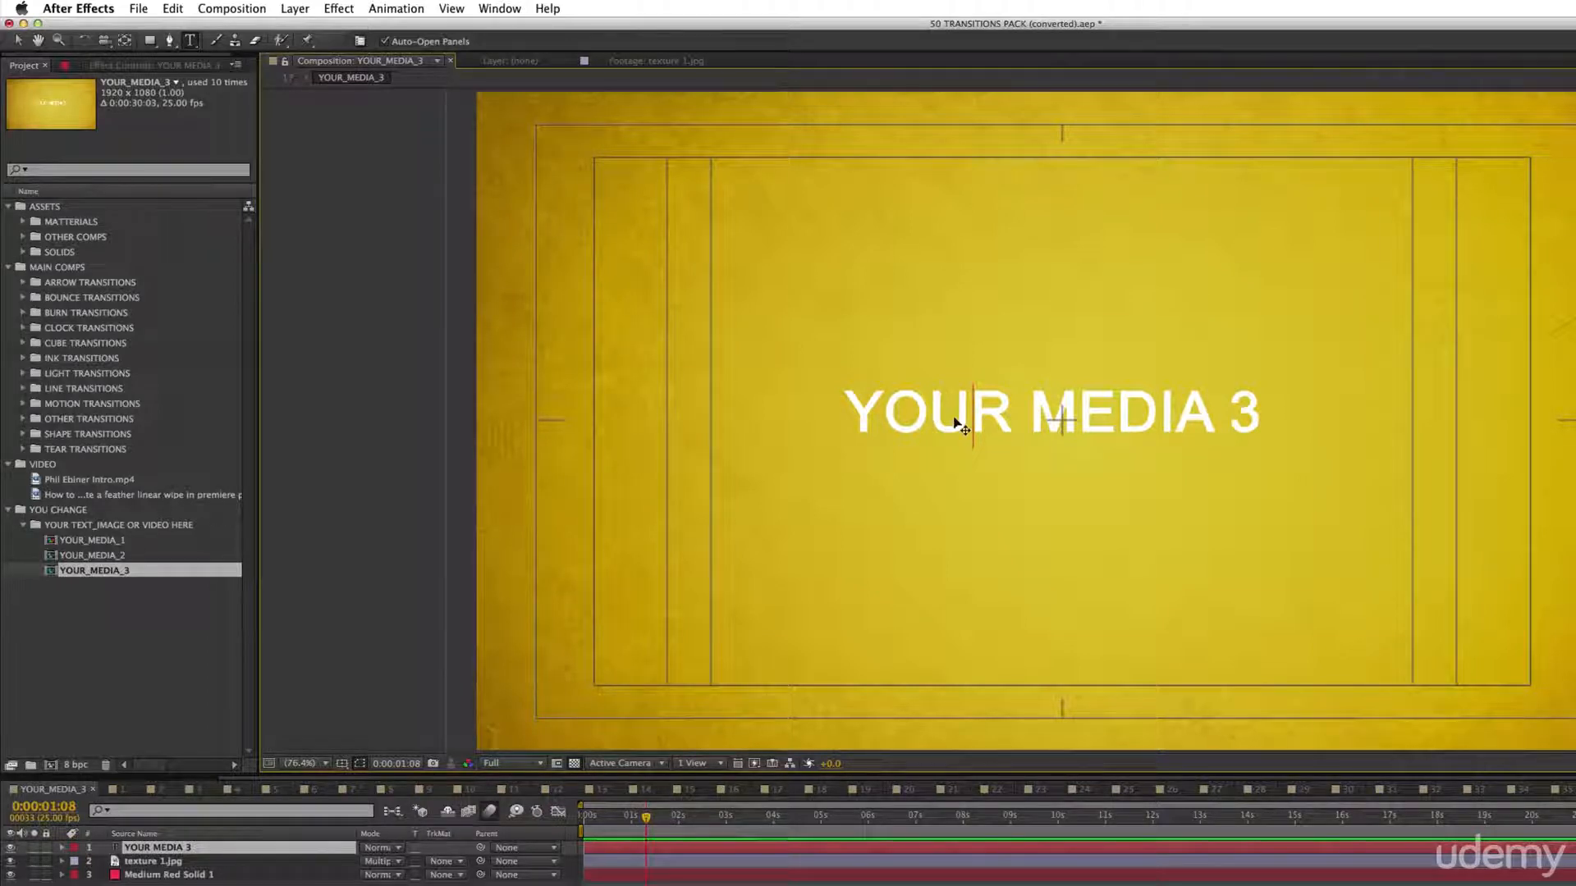
pyautogui.press('super+a')
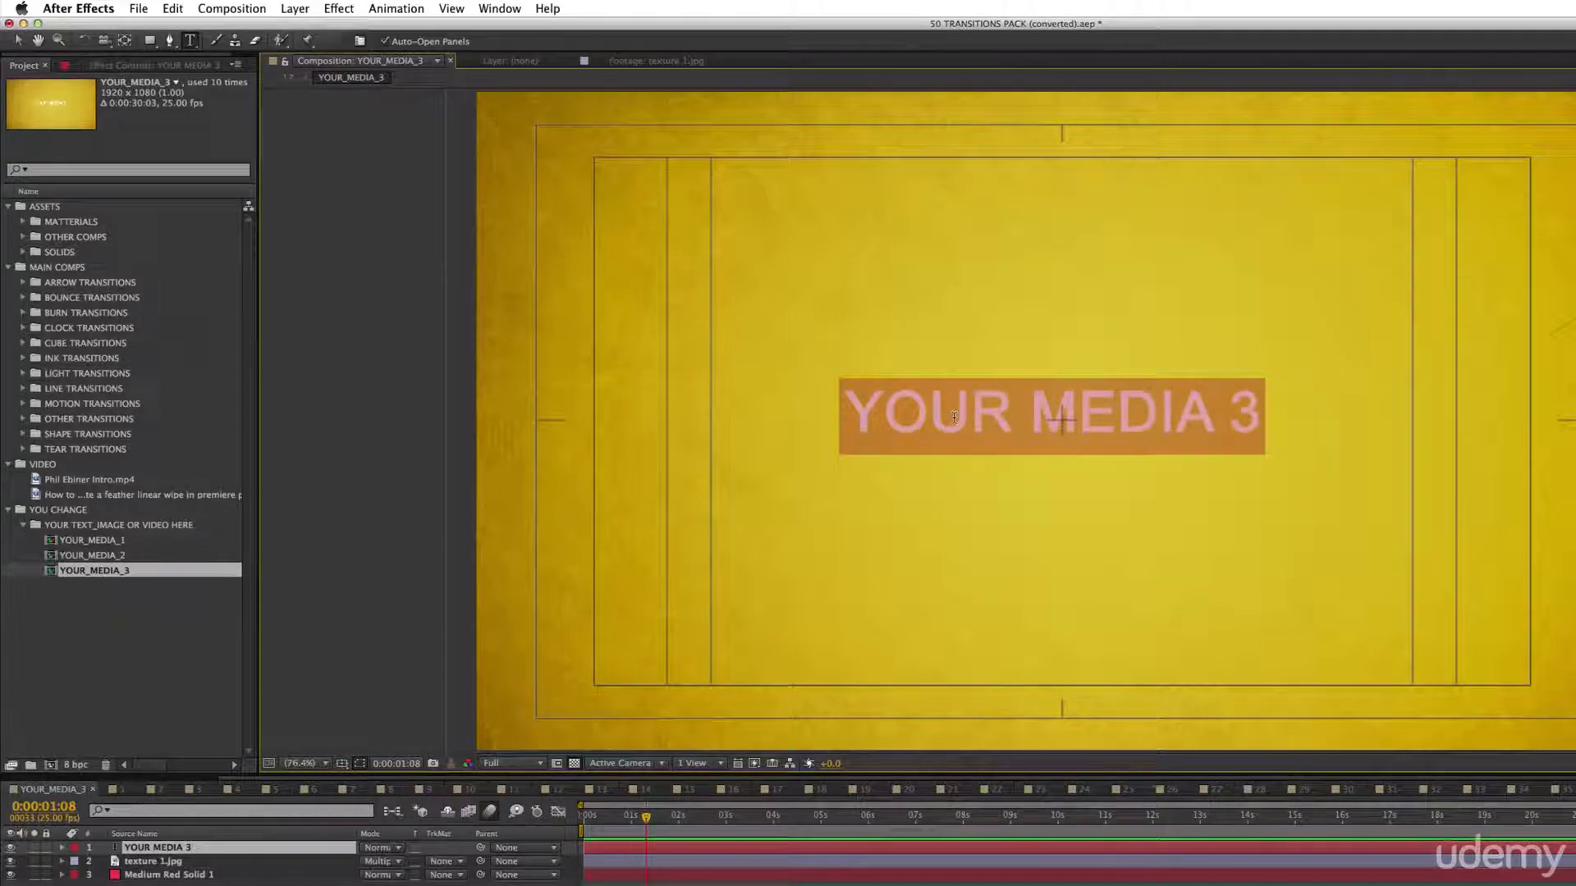
pyautogui.press('BackSpace')
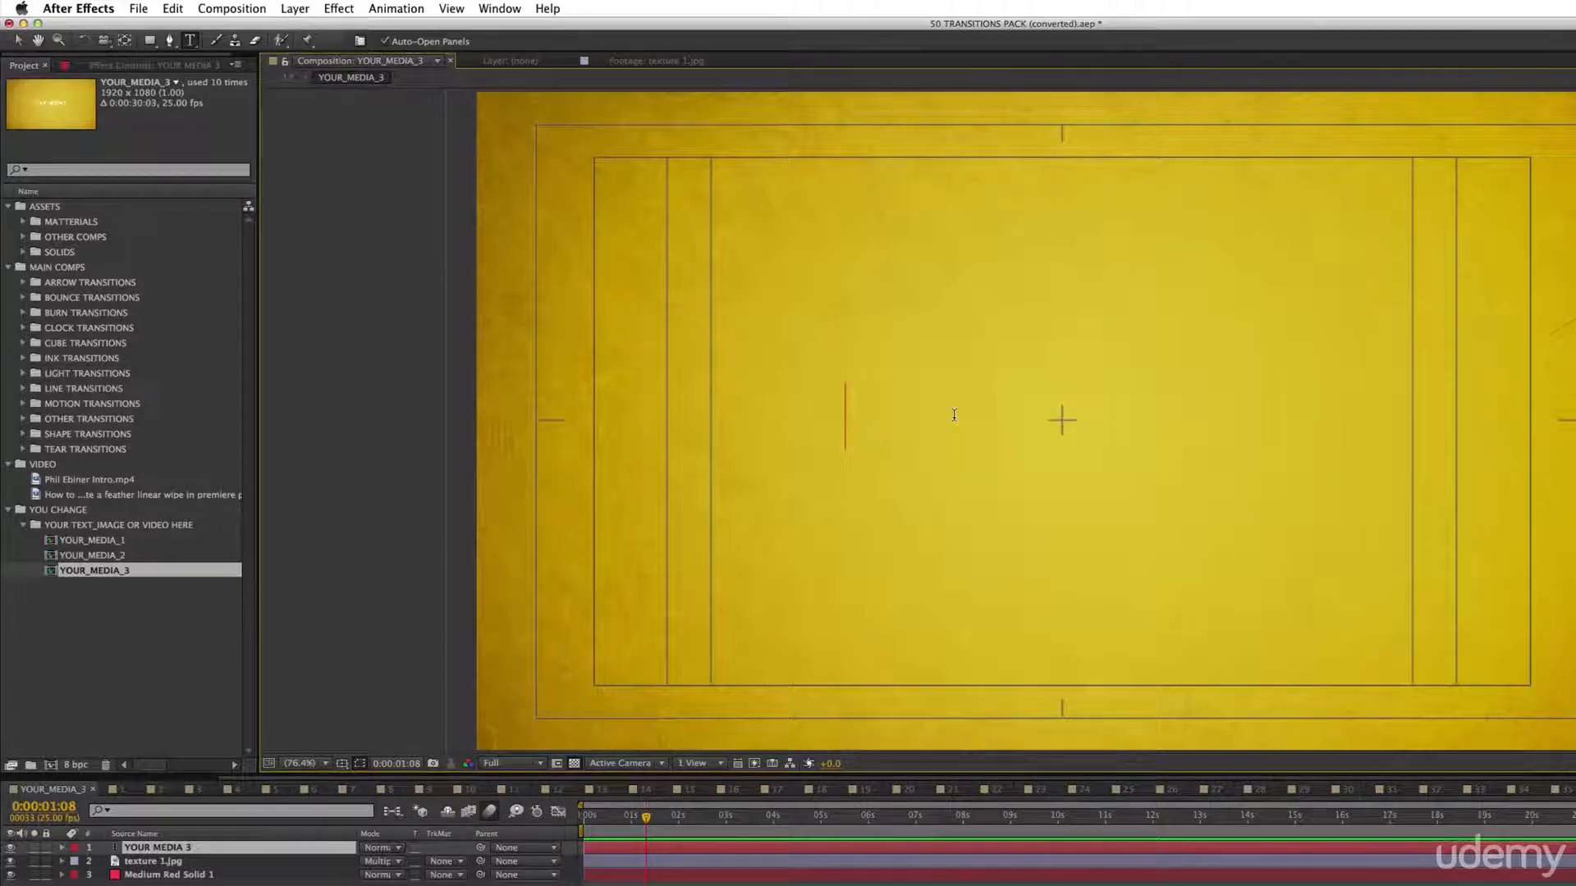
pyautogui.write('After Effec')
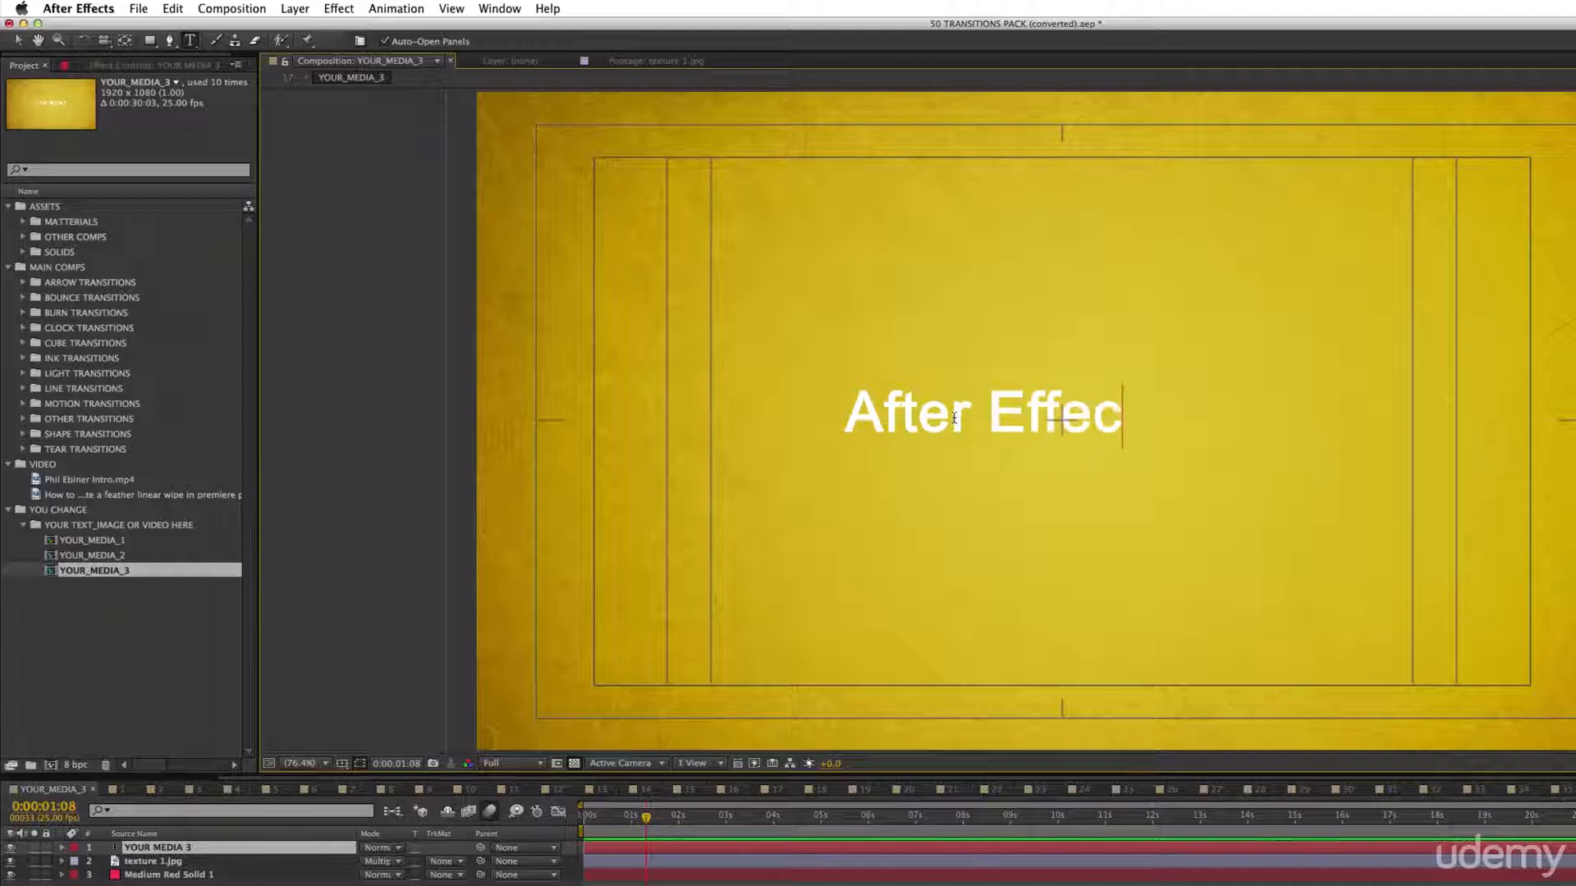
pyautogui.write('ts')
pyautogui.press('Return')
pyautogui.write('Template')
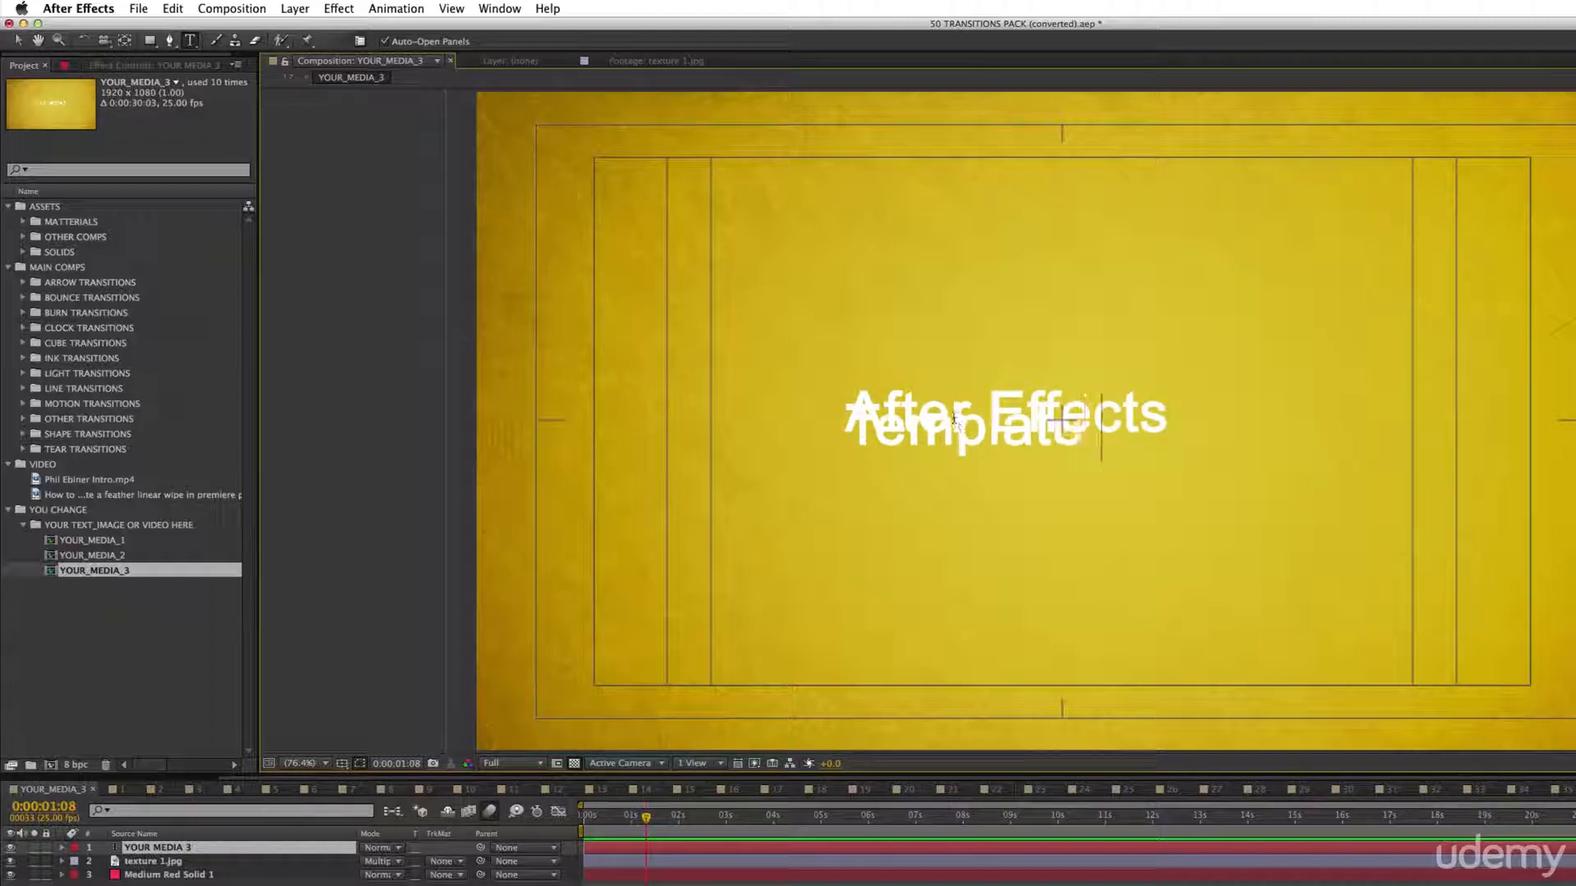
pyautogui.write(' Video')
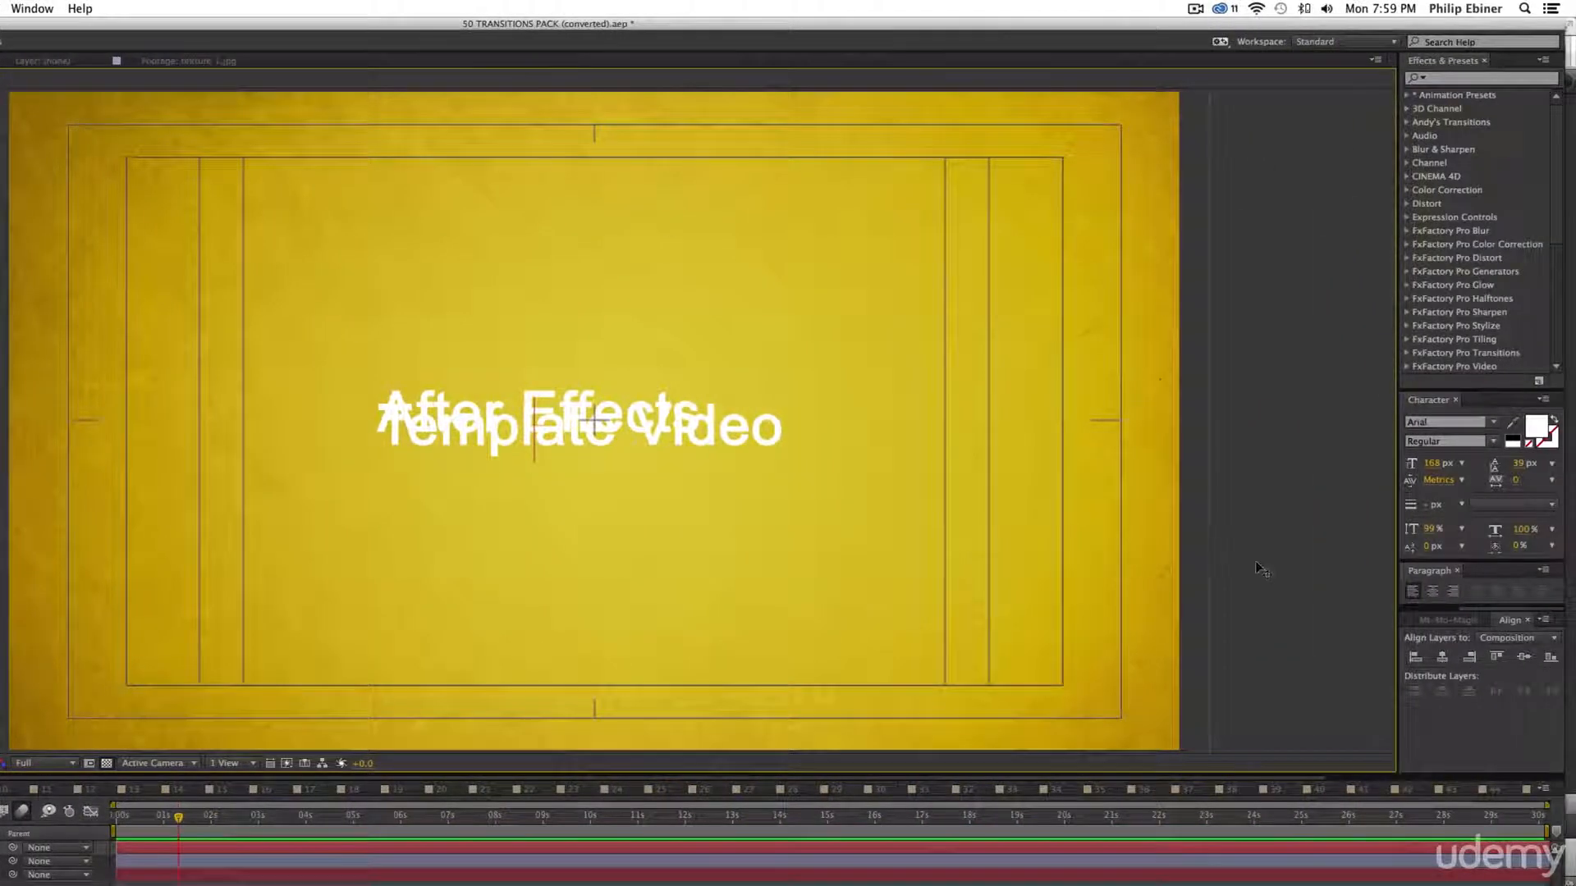
# Widen the side panels, select both lines of the title and set their leading to 291 px.
pyautogui.moveTo(1396, 457); pyautogui.dragTo(1262, 453)
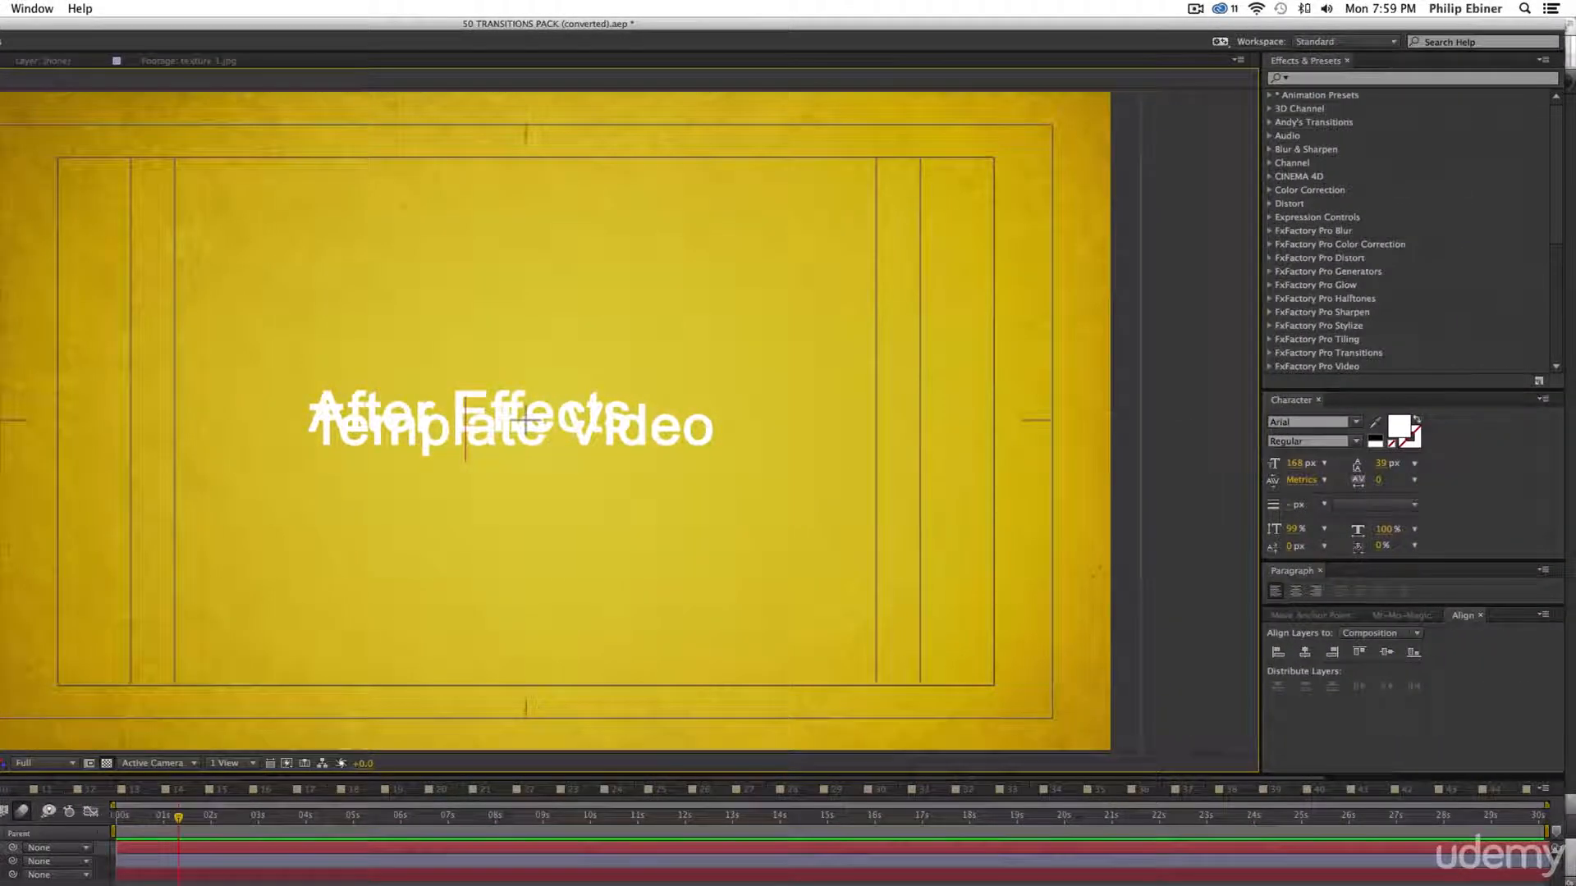
pyautogui.moveTo(456, 429); pyautogui.dragTo(466, 436)
pyautogui.press('super+a')
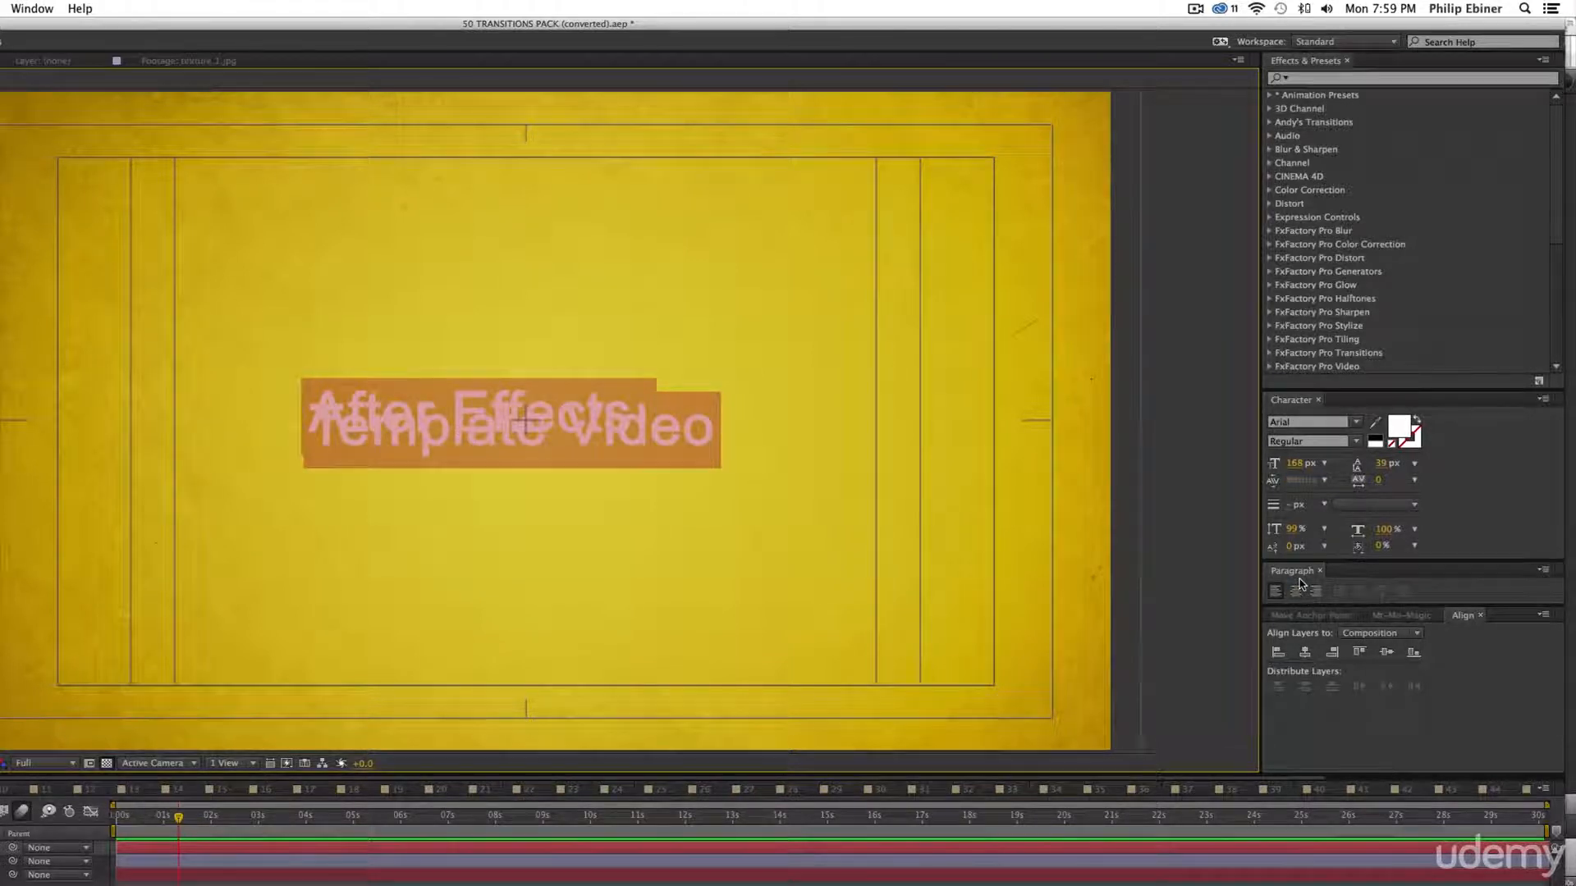
pyautogui.click(32, 9)
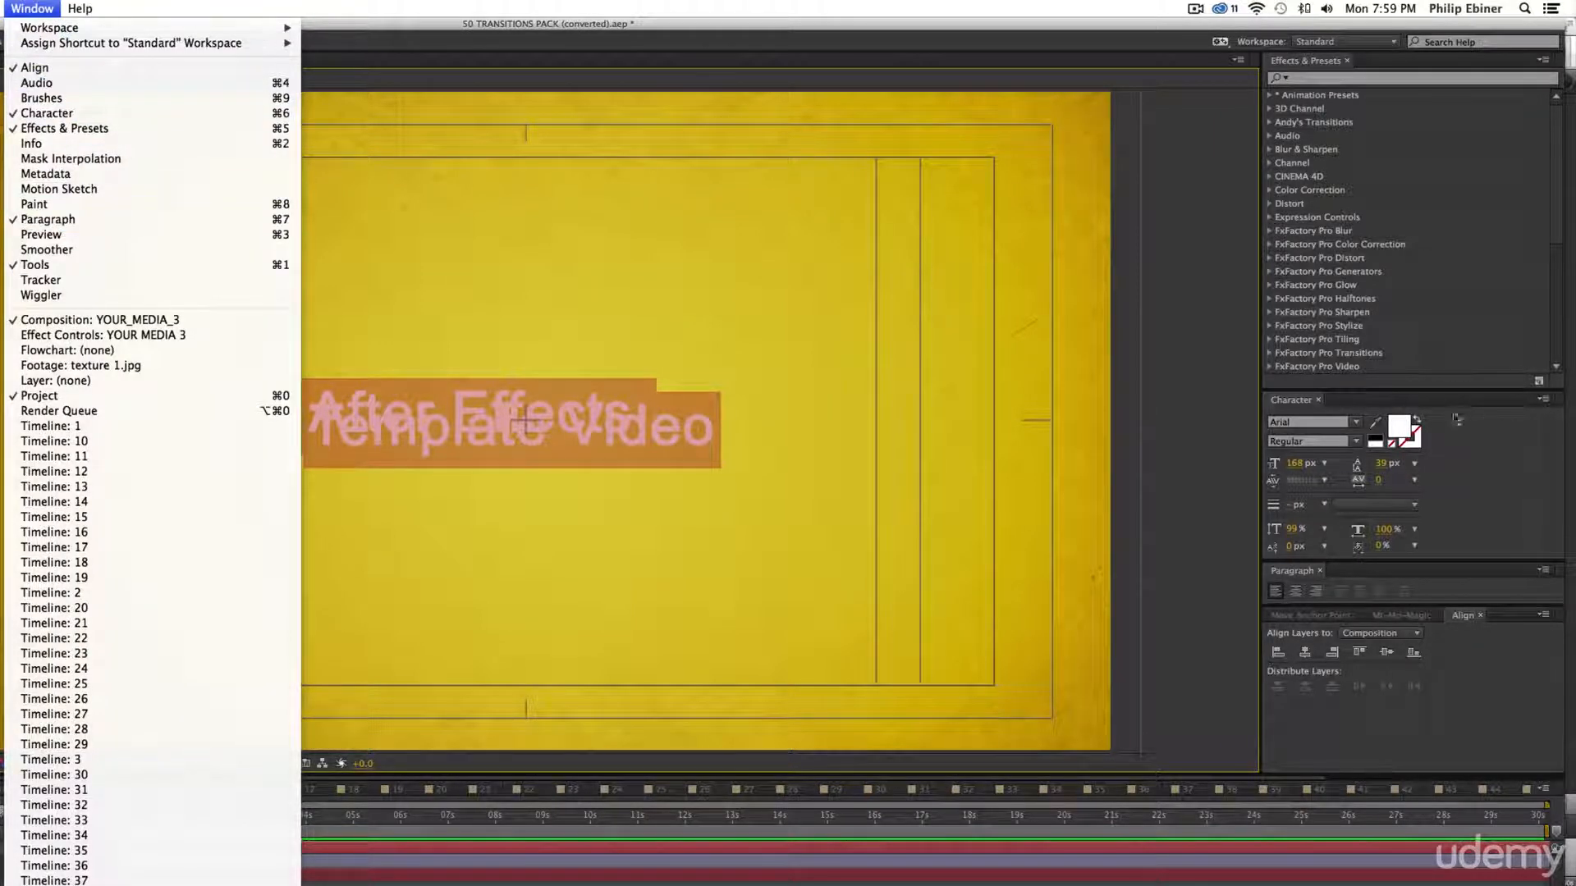
pyautogui.click(915, 408)
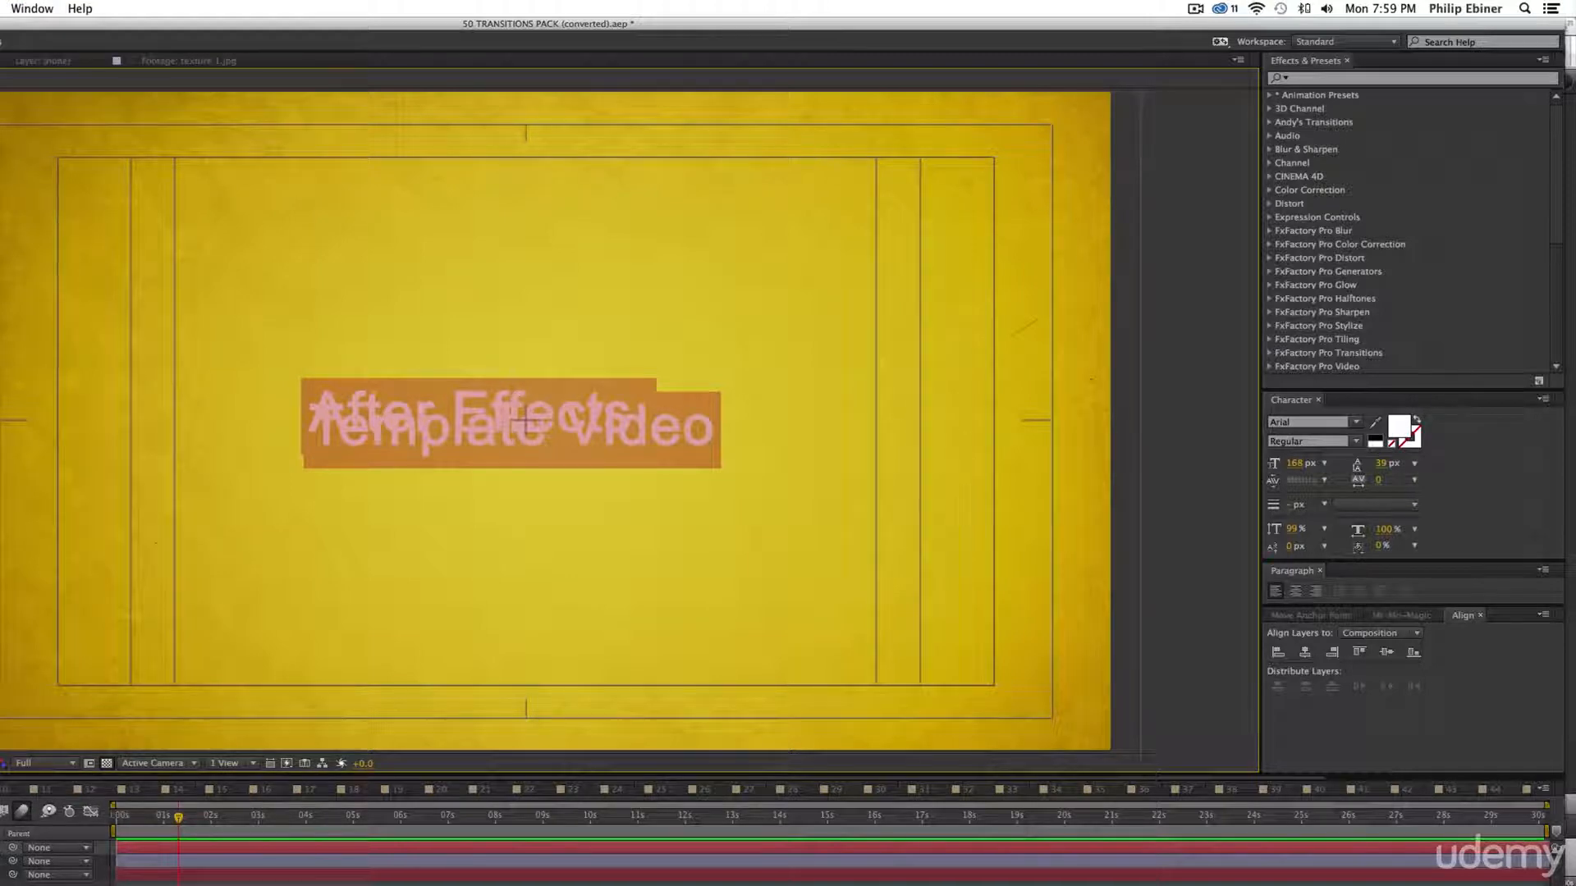
pyautogui.moveTo(1383, 463); pyautogui.dragTo(1564, 454)
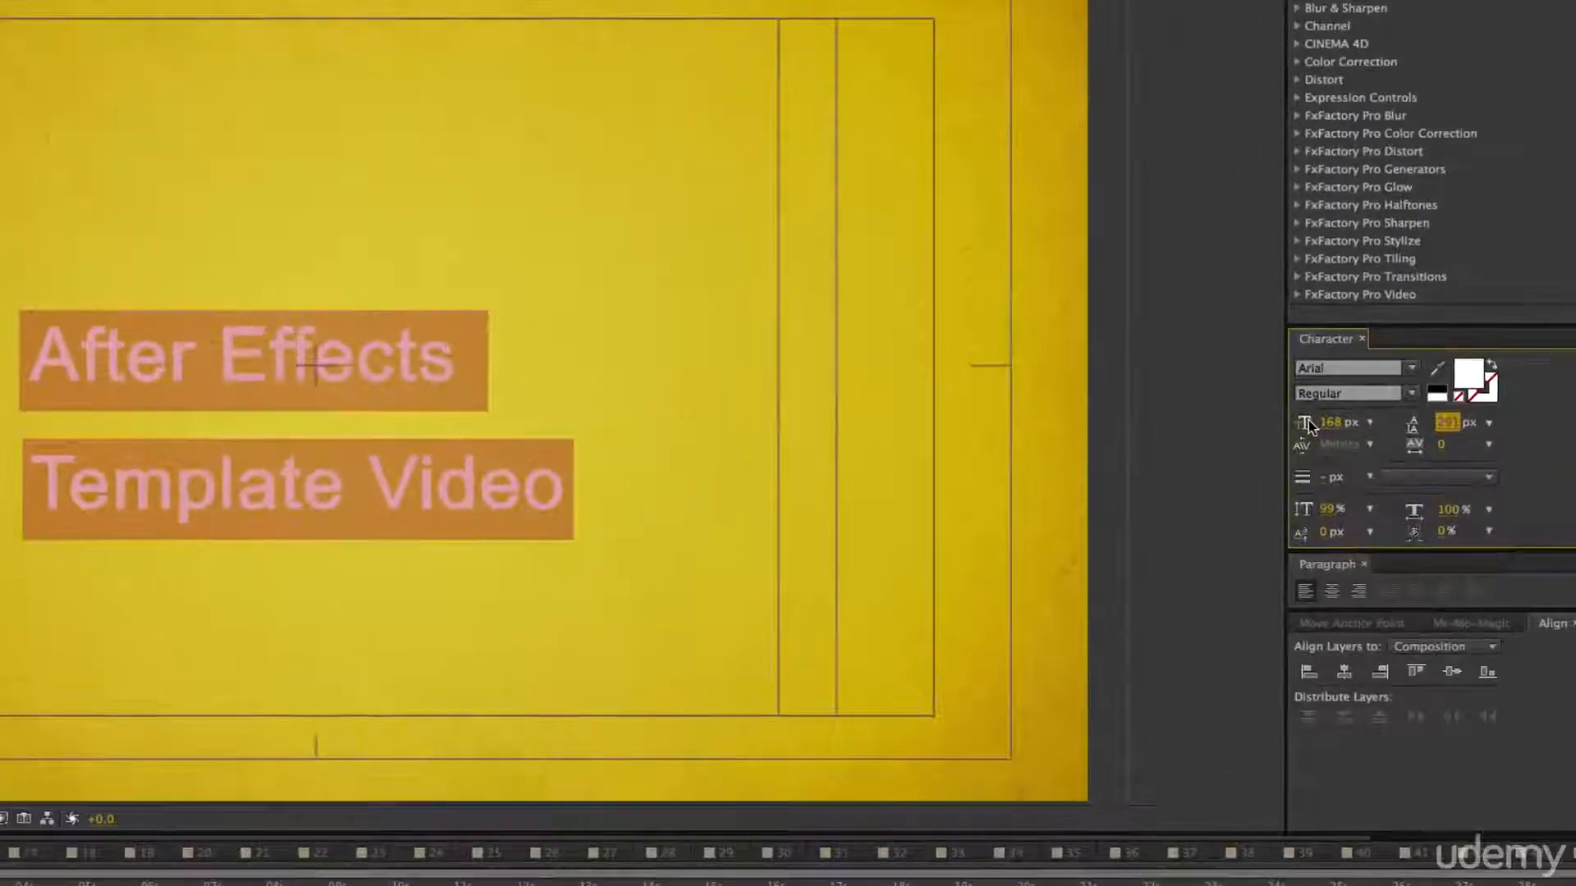
# Set the title's font size to 292 px and its font to League Gothic.
pyautogui.moveTo(1308, 425); pyautogui.dragTo(1428, 425)
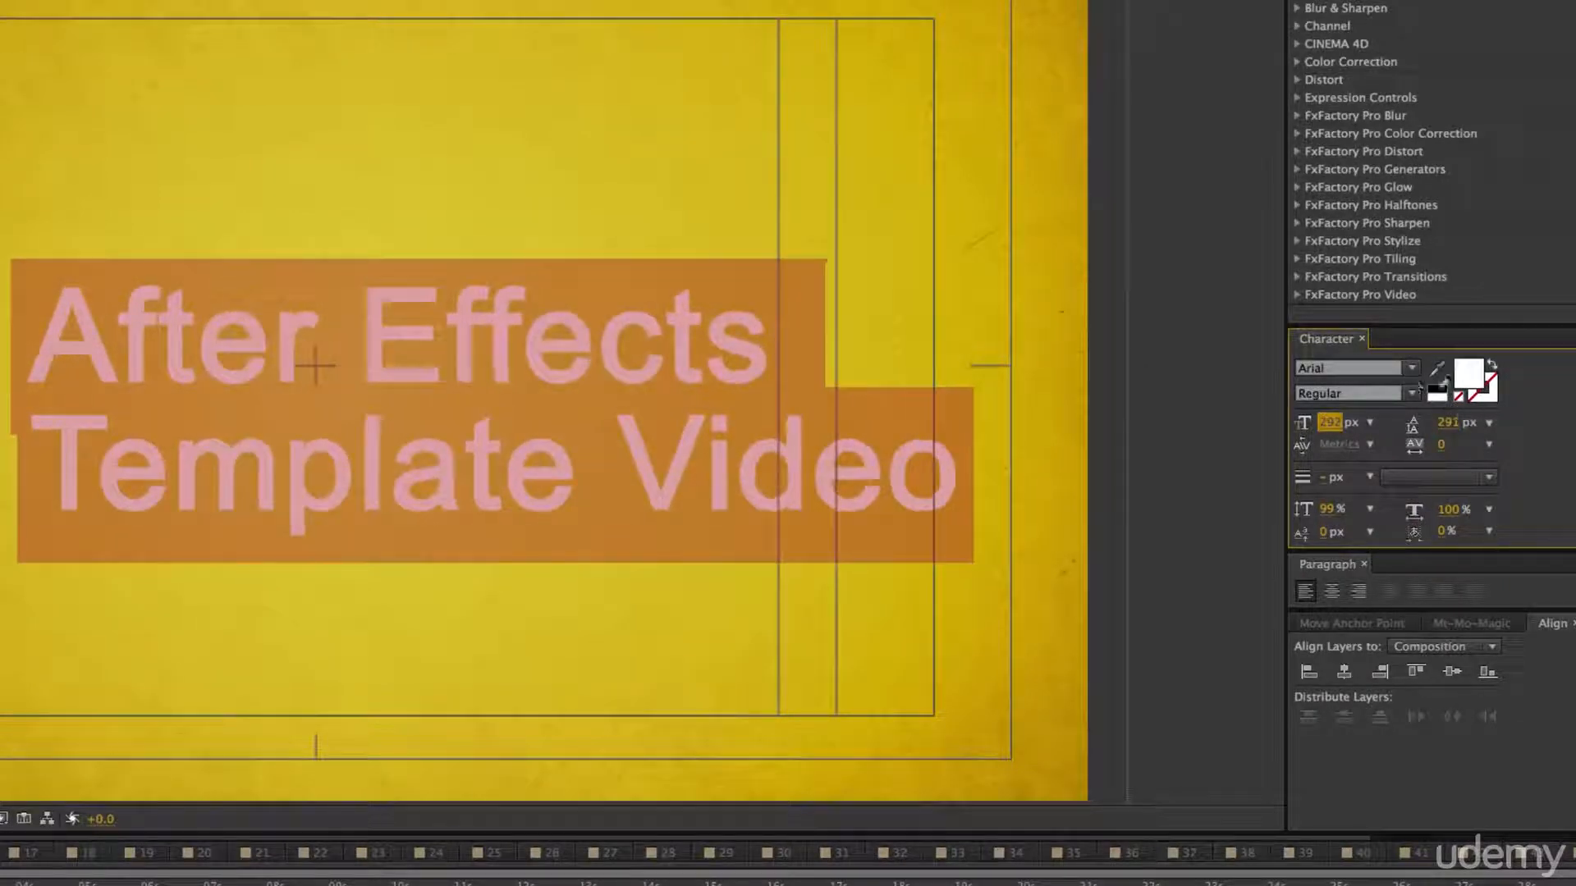
pyautogui.click(1356, 368)
pyautogui.write('League Gothic')
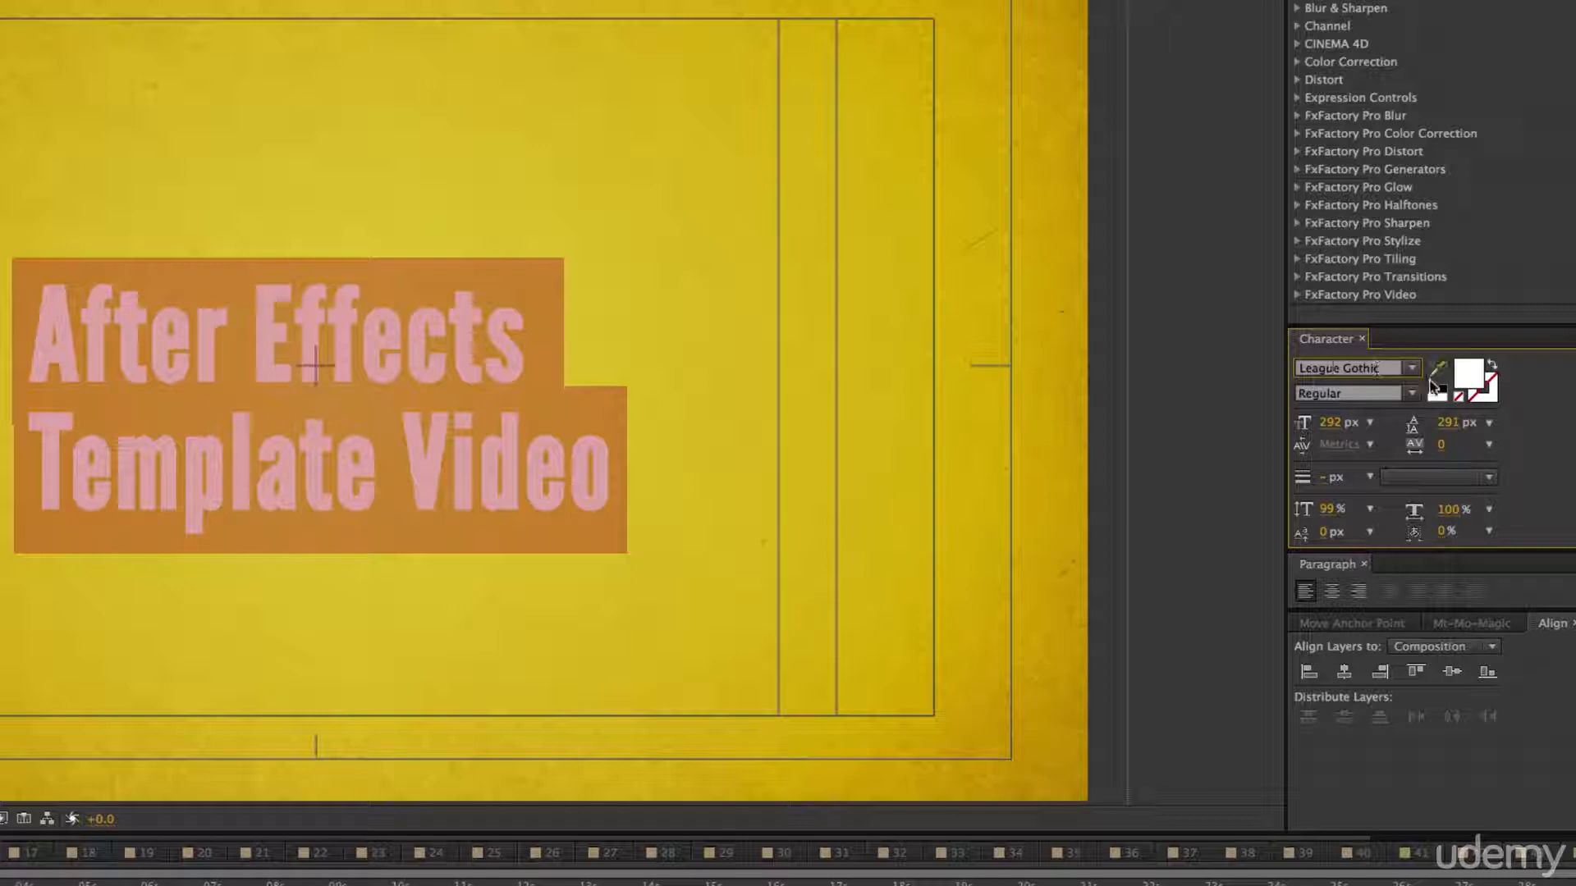
# Try a different fill color on the title and return it to white FFFFFF, and undo a vertical scale change.
pyautogui.click(1471, 381)
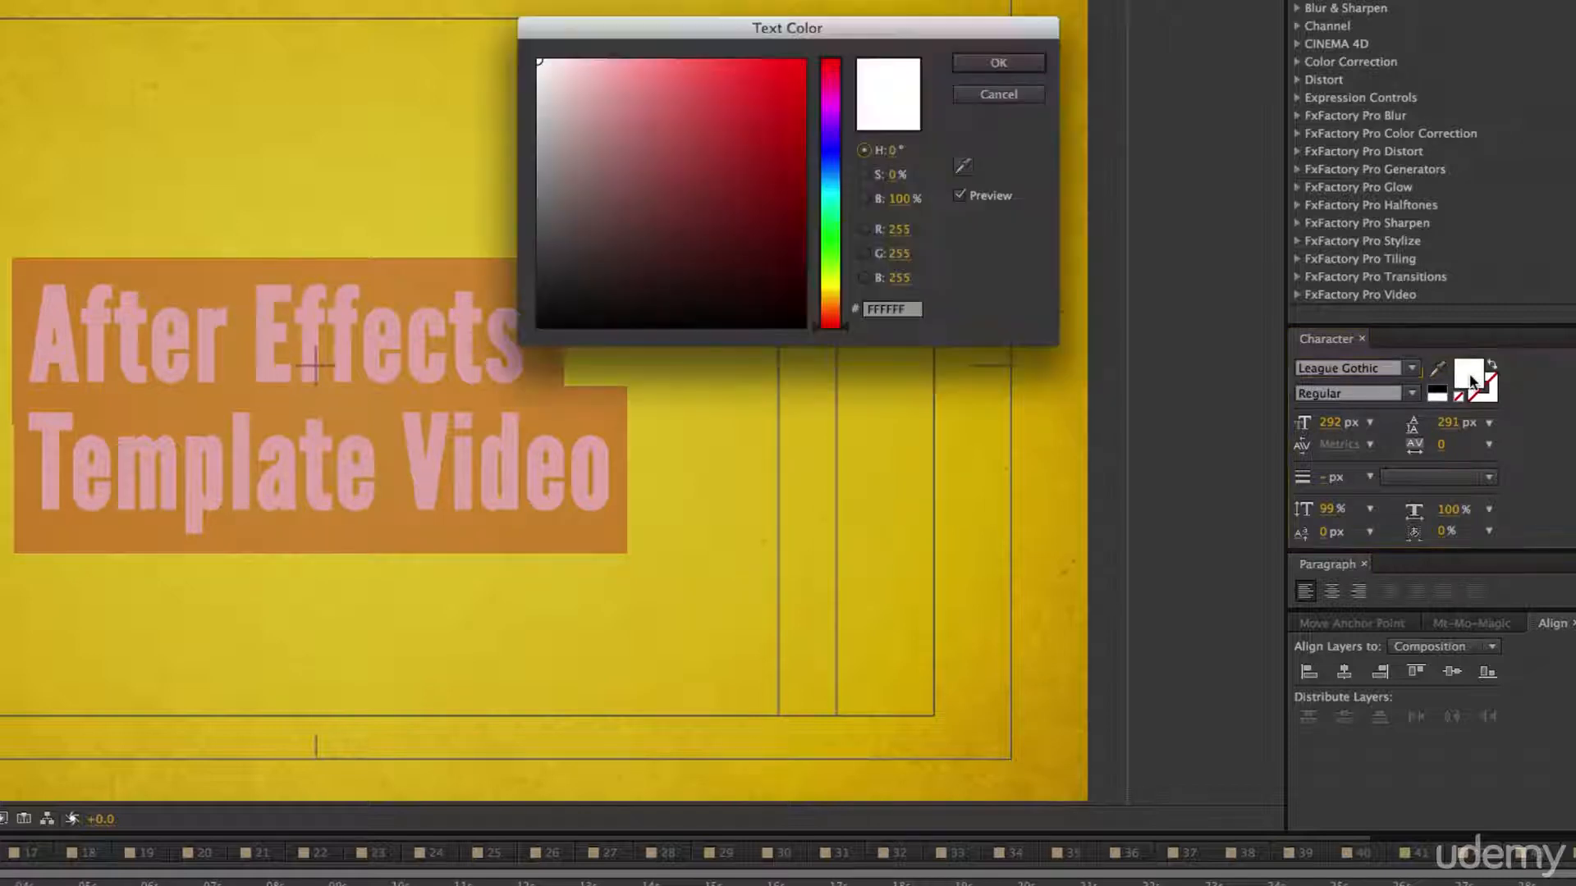
pyautogui.click(557, 176)
pyautogui.moveTo(557, 176)
pyautogui.mouseDown()
pyautogui.moveTo(538, 310)
pyautogui.moveTo(538, 61)
pyautogui.mouseUp()
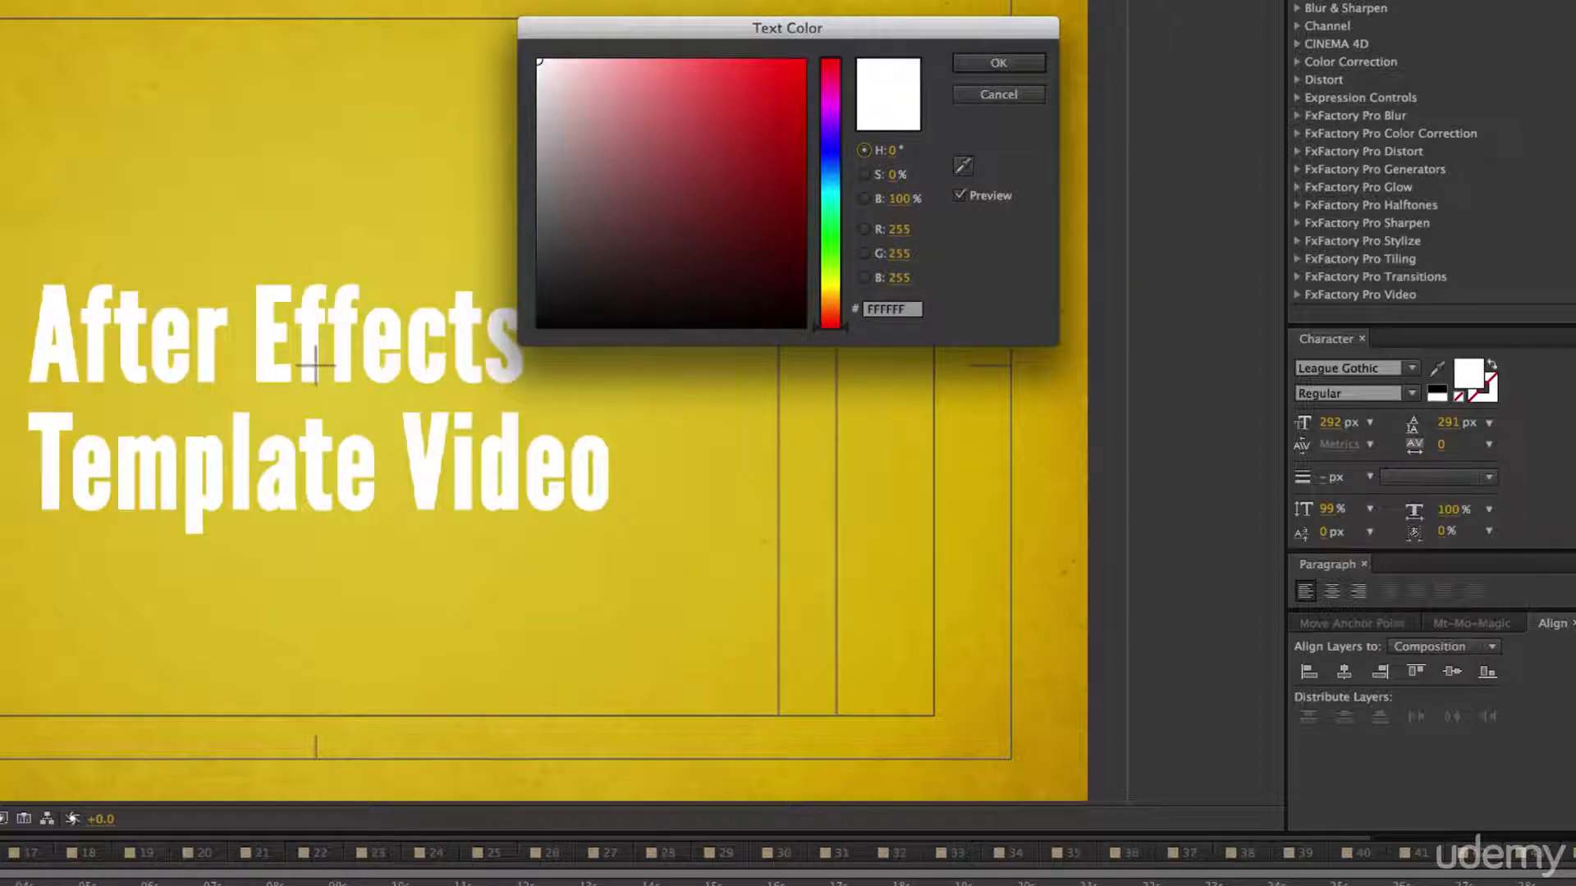
pyautogui.click(1014, 69)
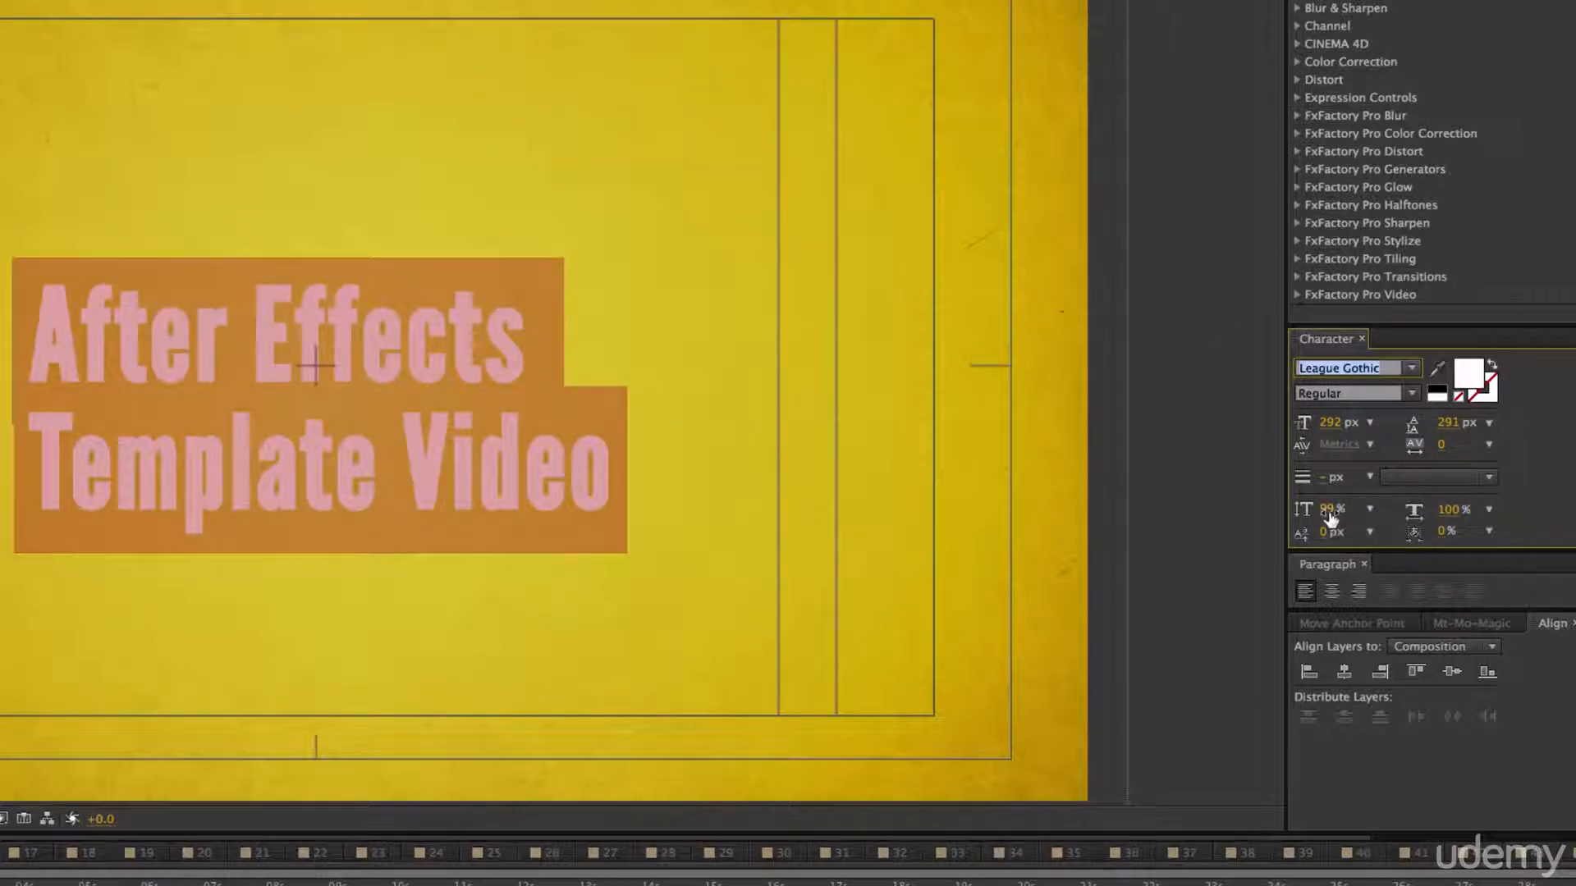
pyautogui.moveTo(1329, 513); pyautogui.dragTo(1503, 508)
pyautogui.press('super+z')
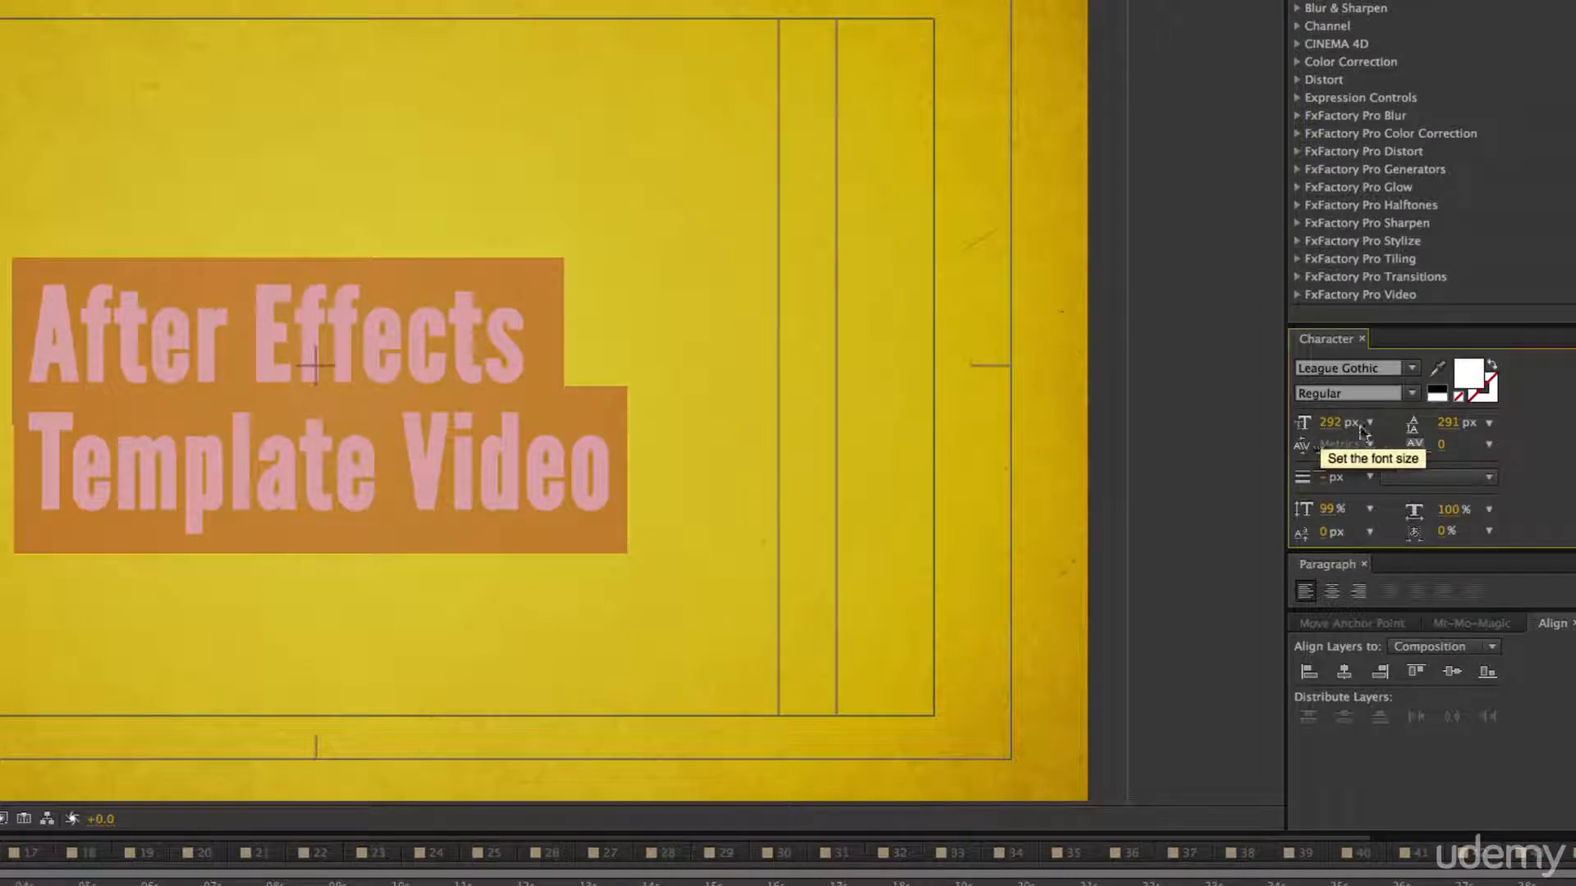
# Center-align the two lines of the title and move the text layer to about the middle of the frame.
pyautogui.click(1335, 591)
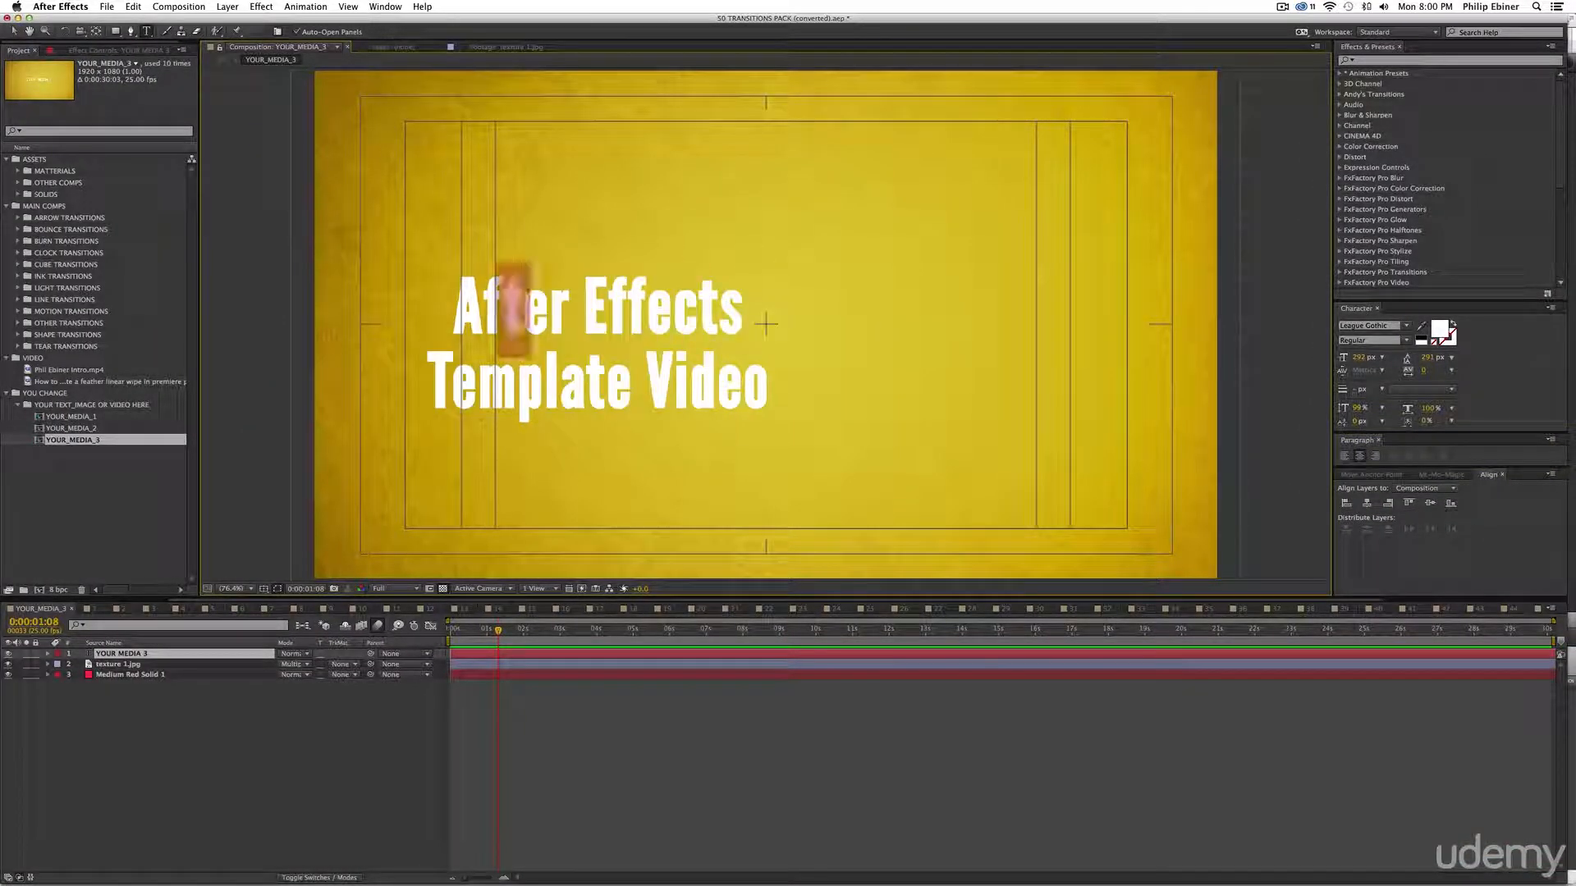
pyautogui.click(16, 33)
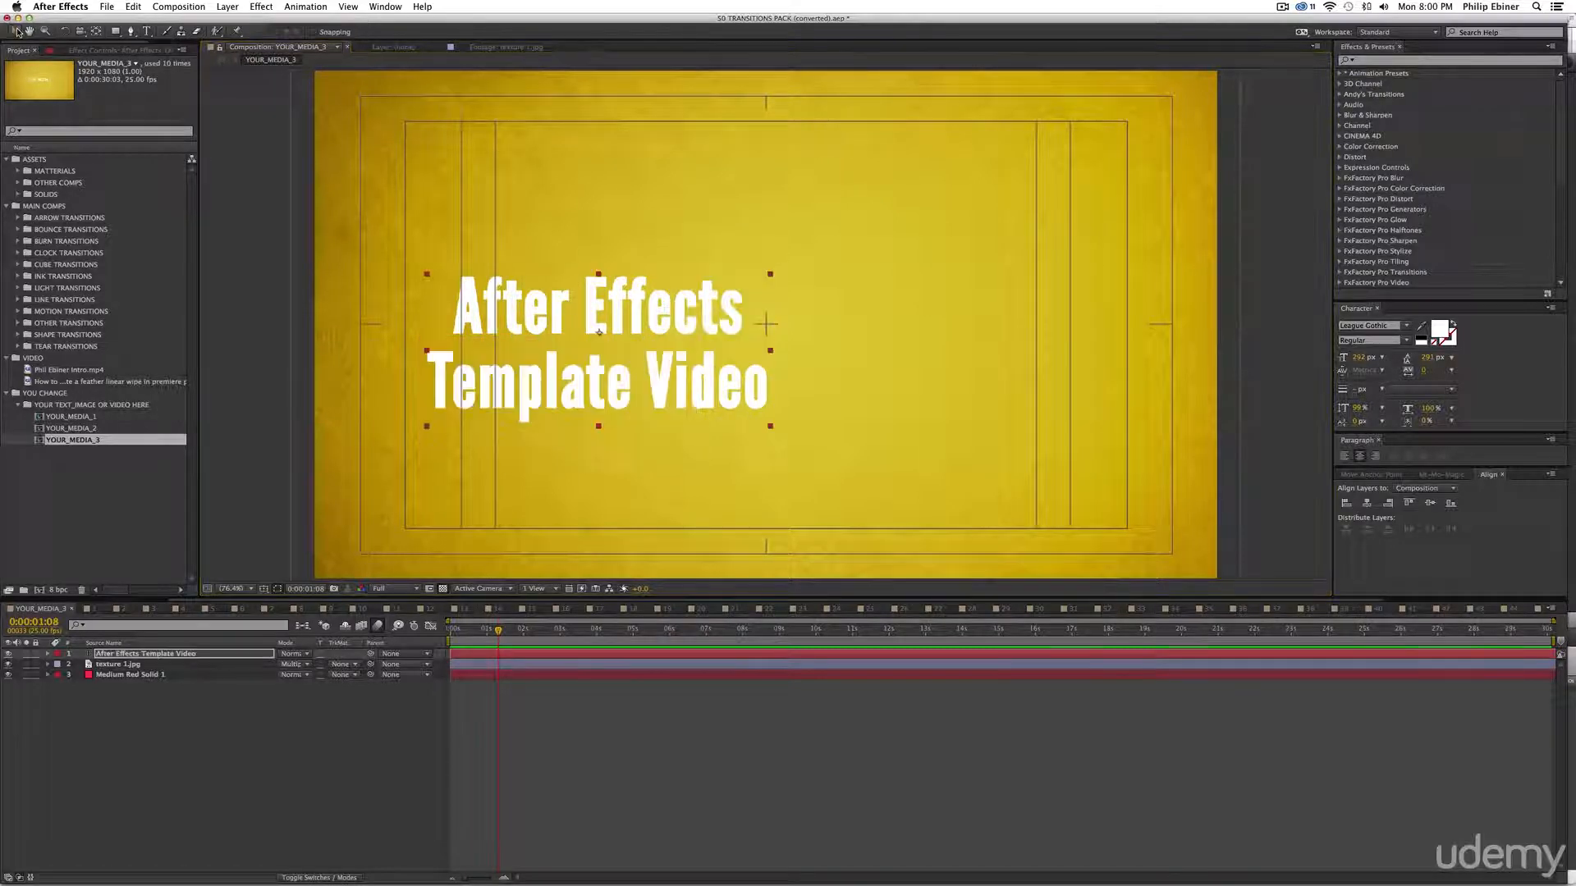
pyautogui.moveTo(648, 310); pyautogui.dragTo(807, 301)
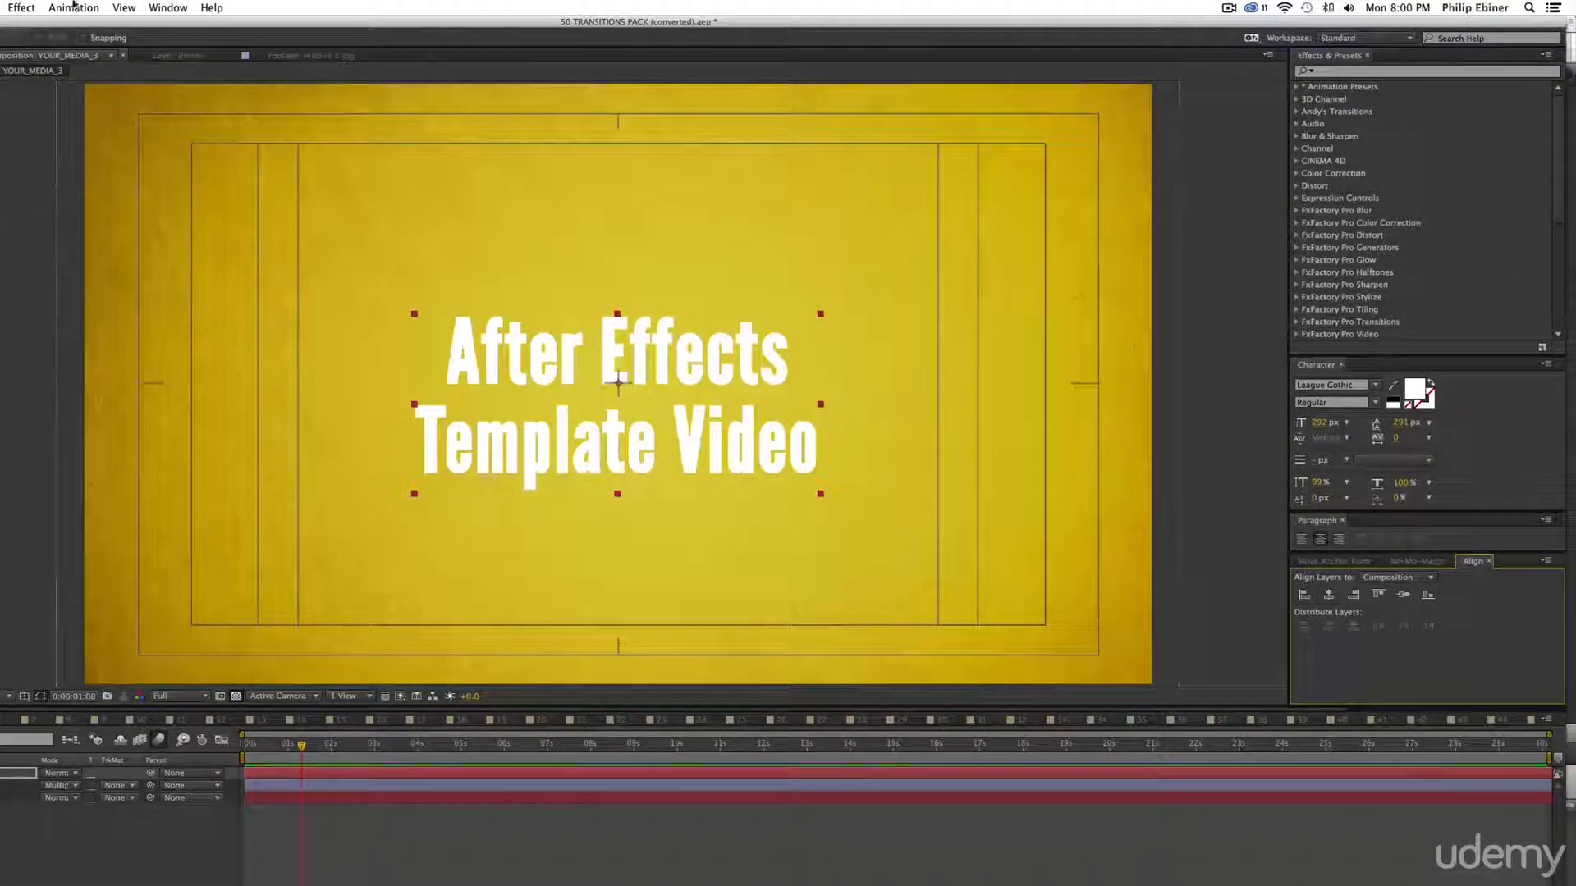
# Align the title layer to the horizontal and vertical center of the composition.
pyautogui.click(166, 7)
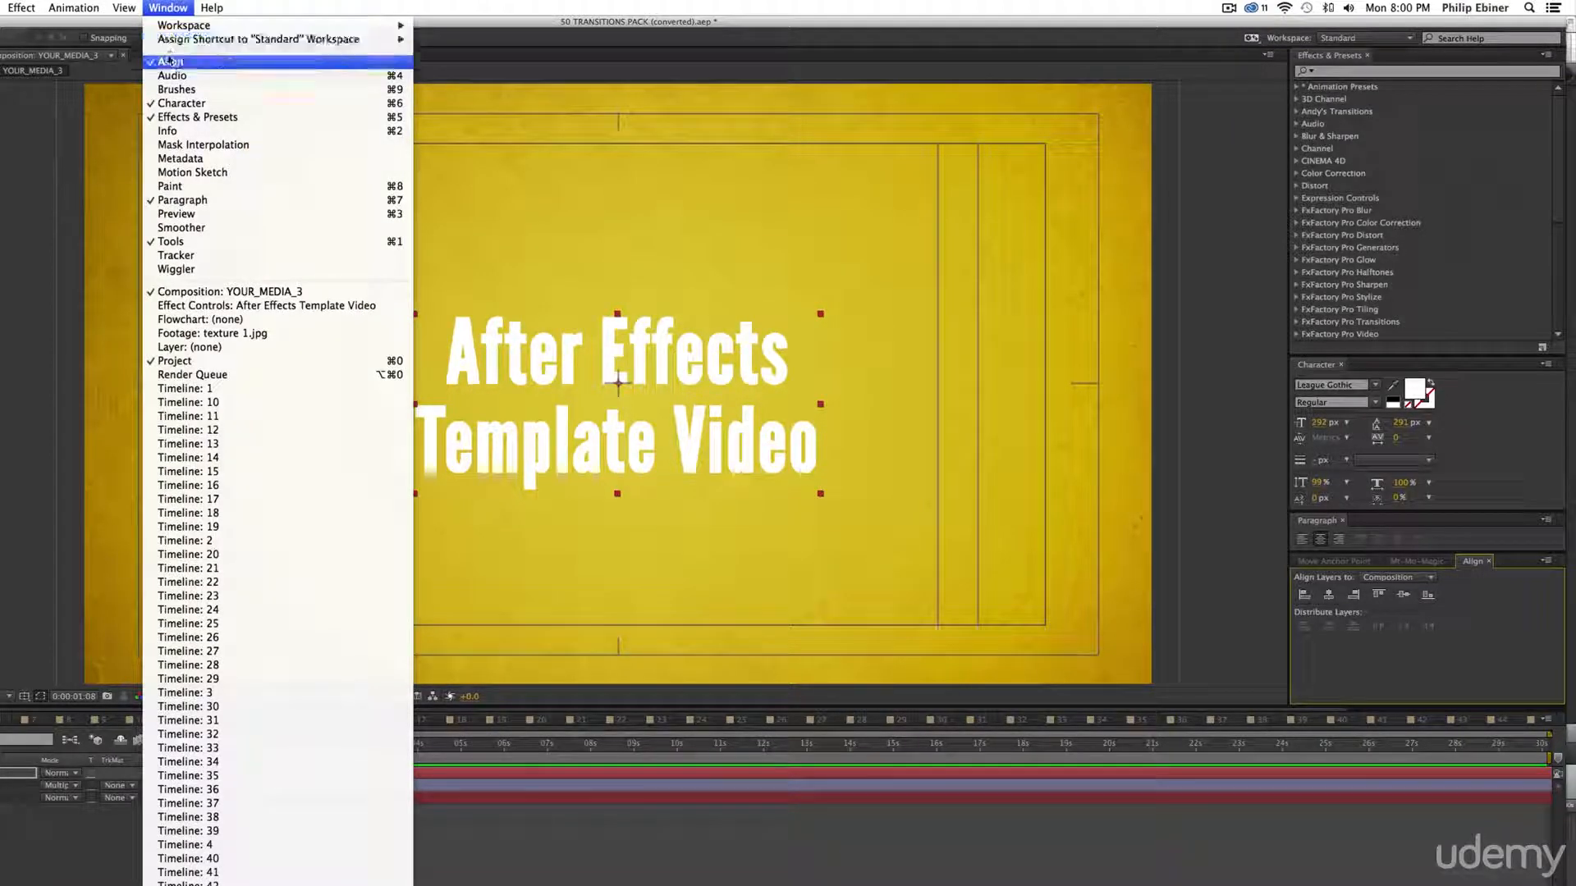
pyautogui.click(1332, 660)
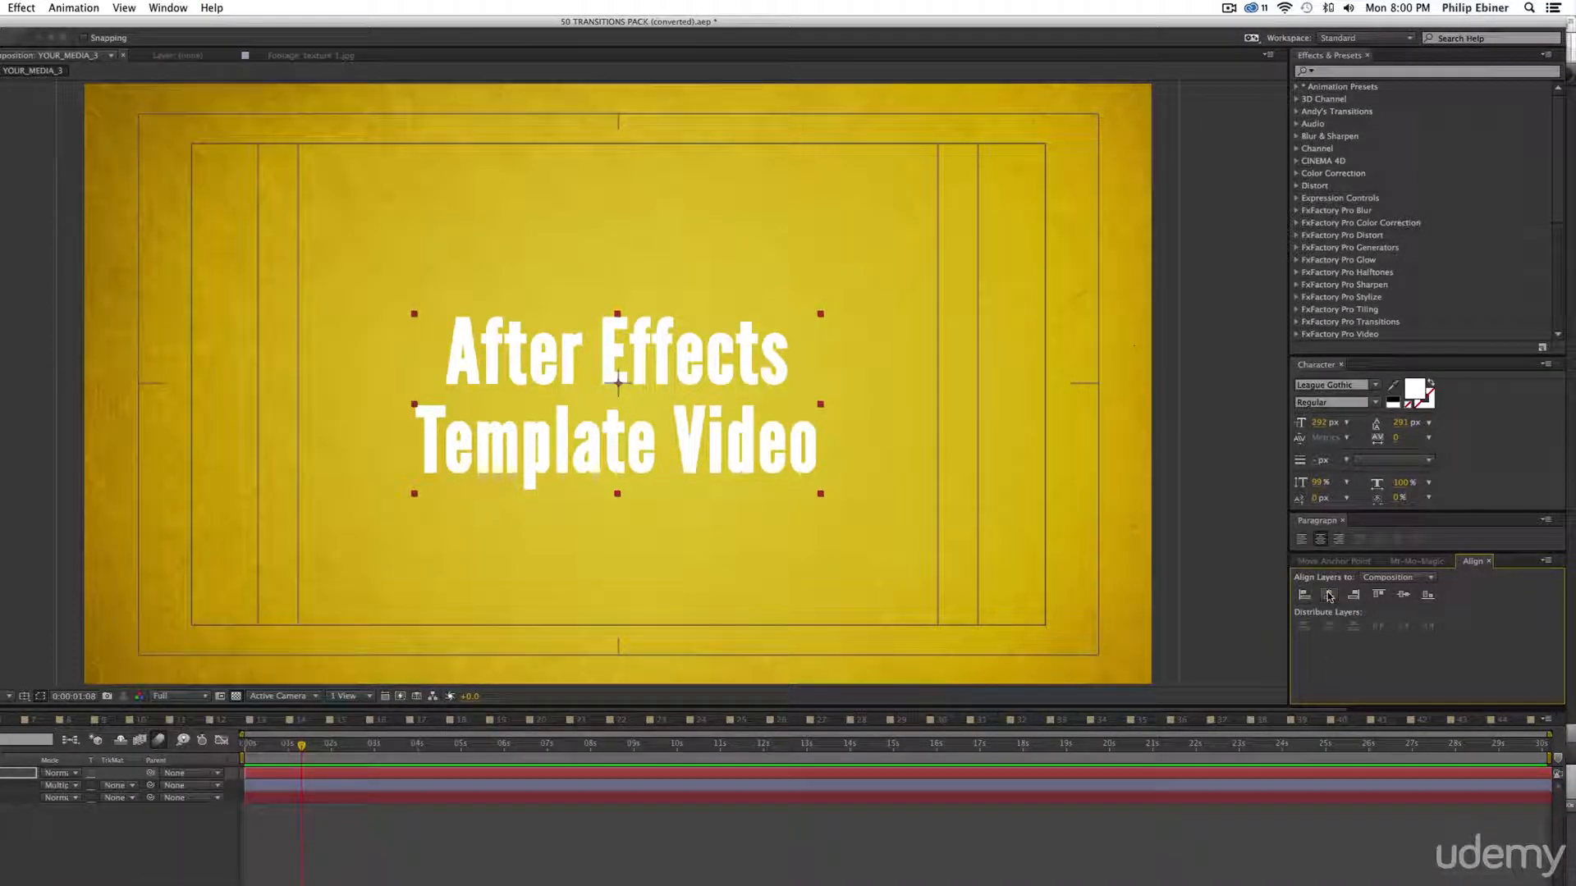
pyautogui.click(1331, 596)
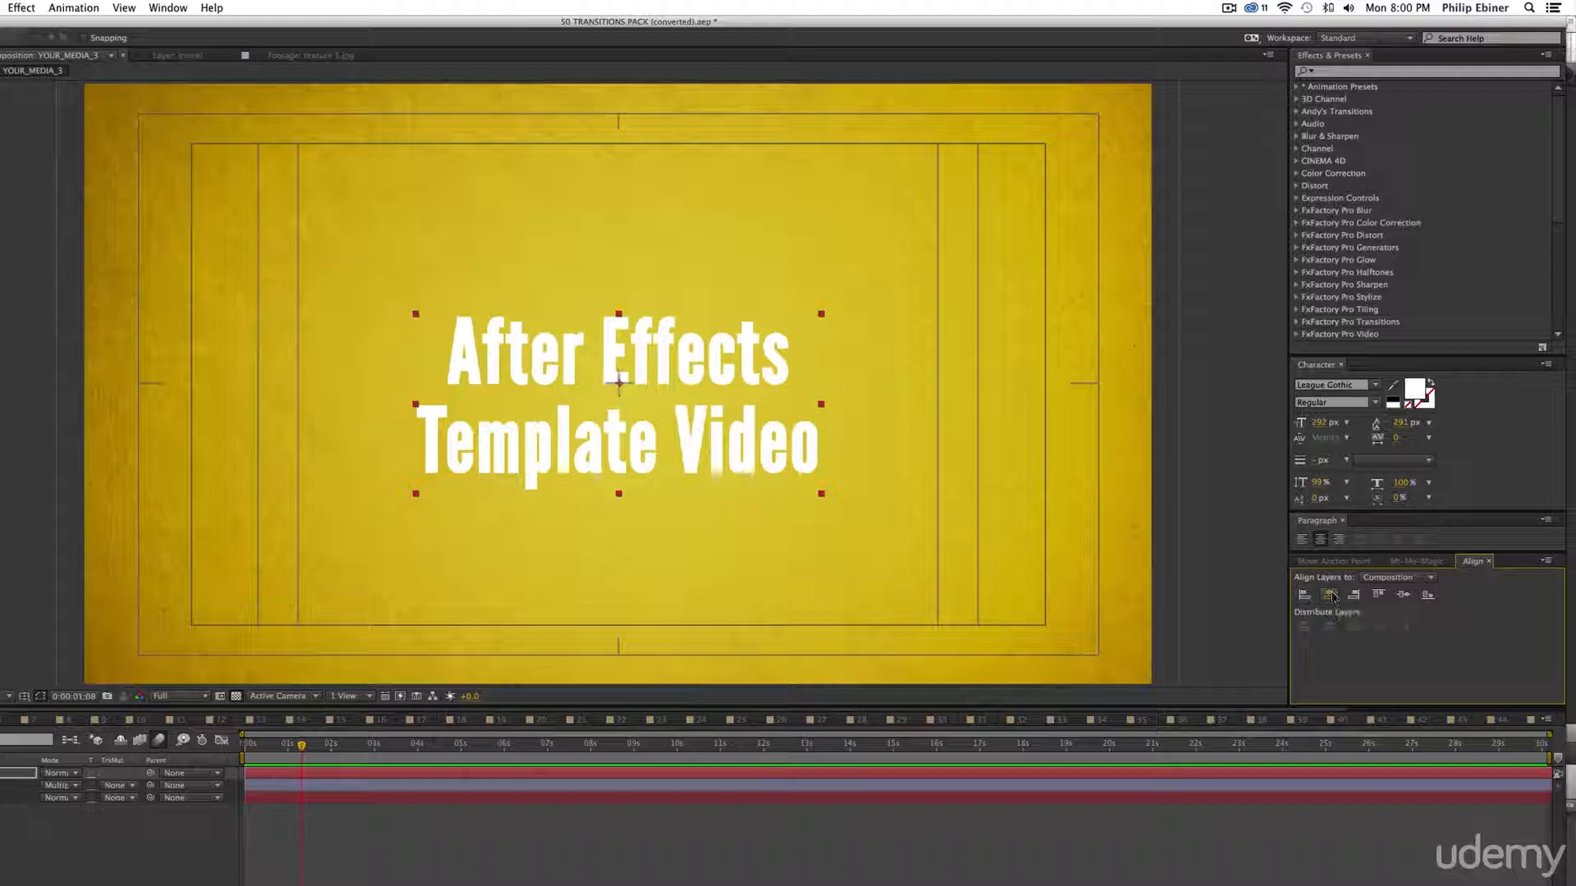
pyautogui.click(1400, 596)
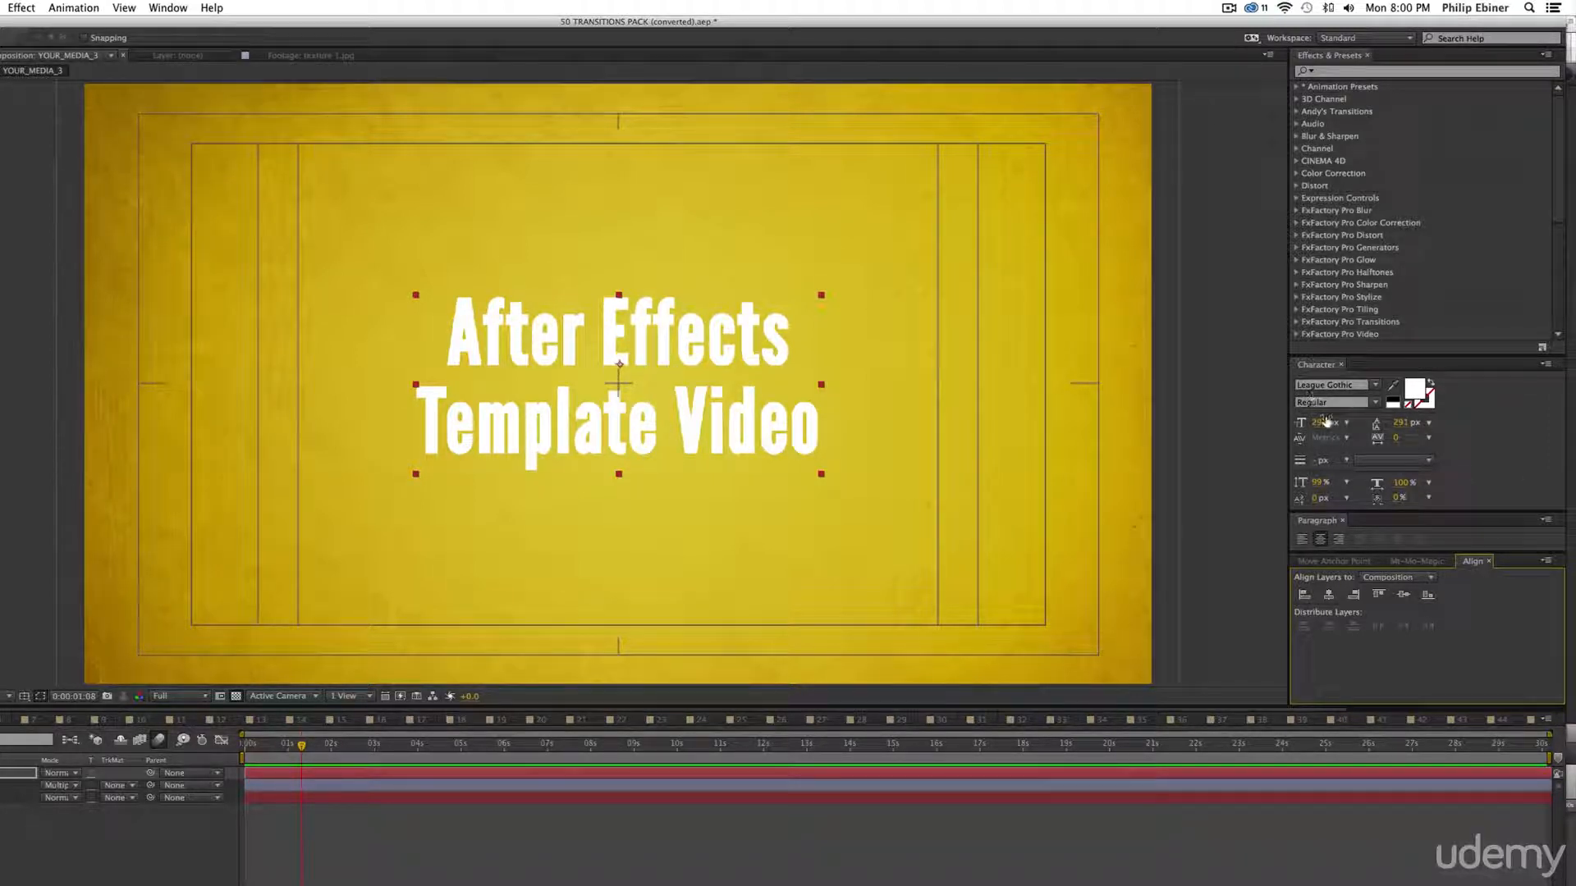
# Try a much larger font size and wider leading on the two-line title, and undo both changes.
pyautogui.moveTo(1327, 420); pyautogui.dragTo(1524, 447)
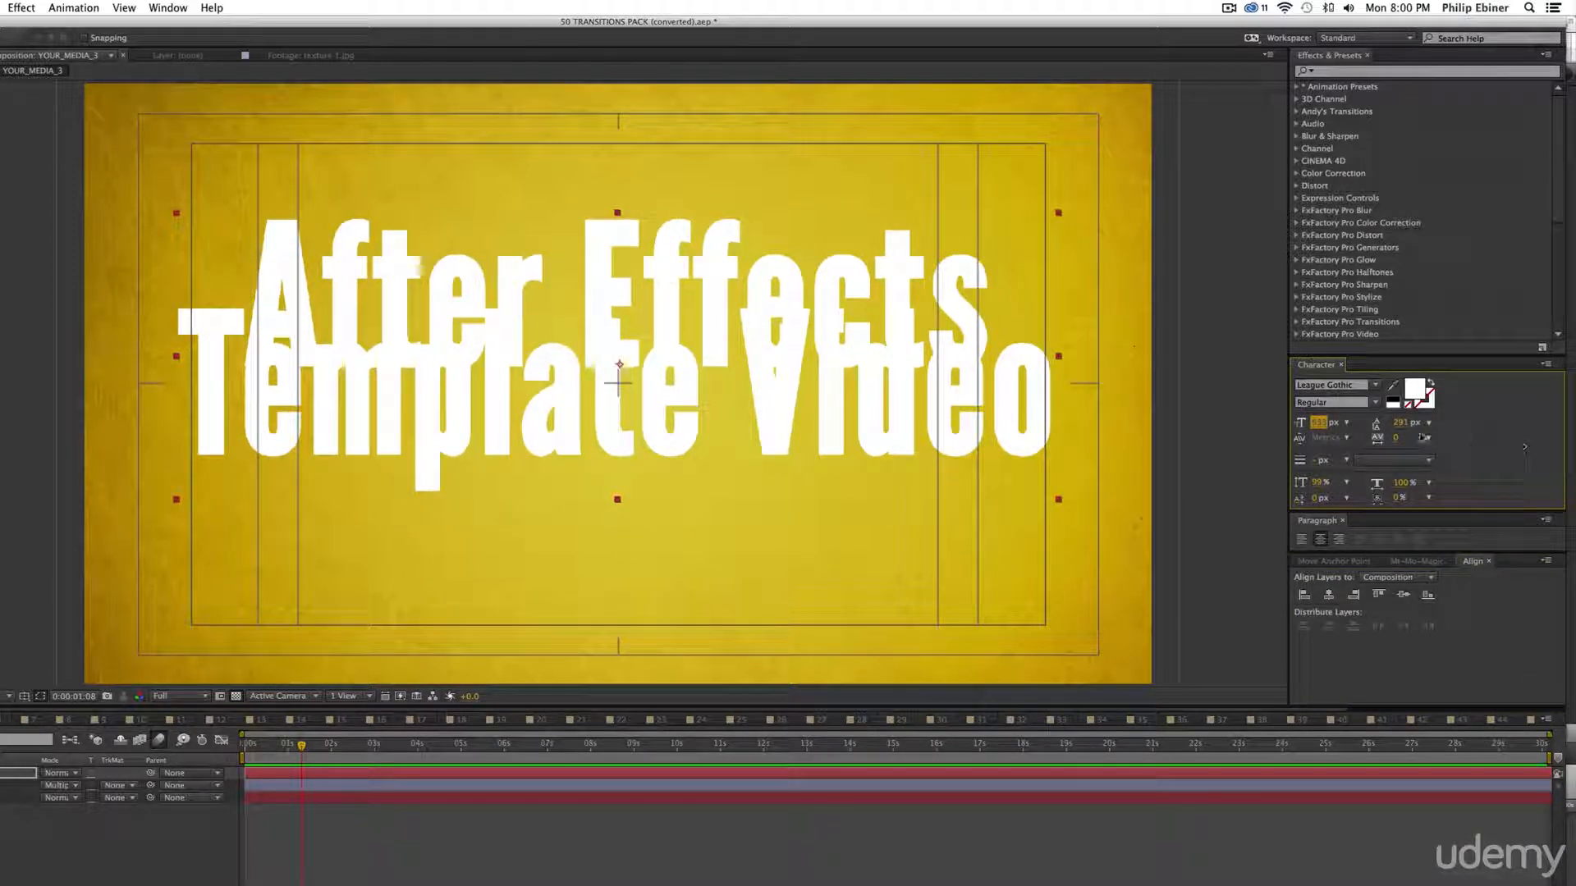
pyautogui.moveTo(1400, 422); pyautogui.dragTo(1517, 423)
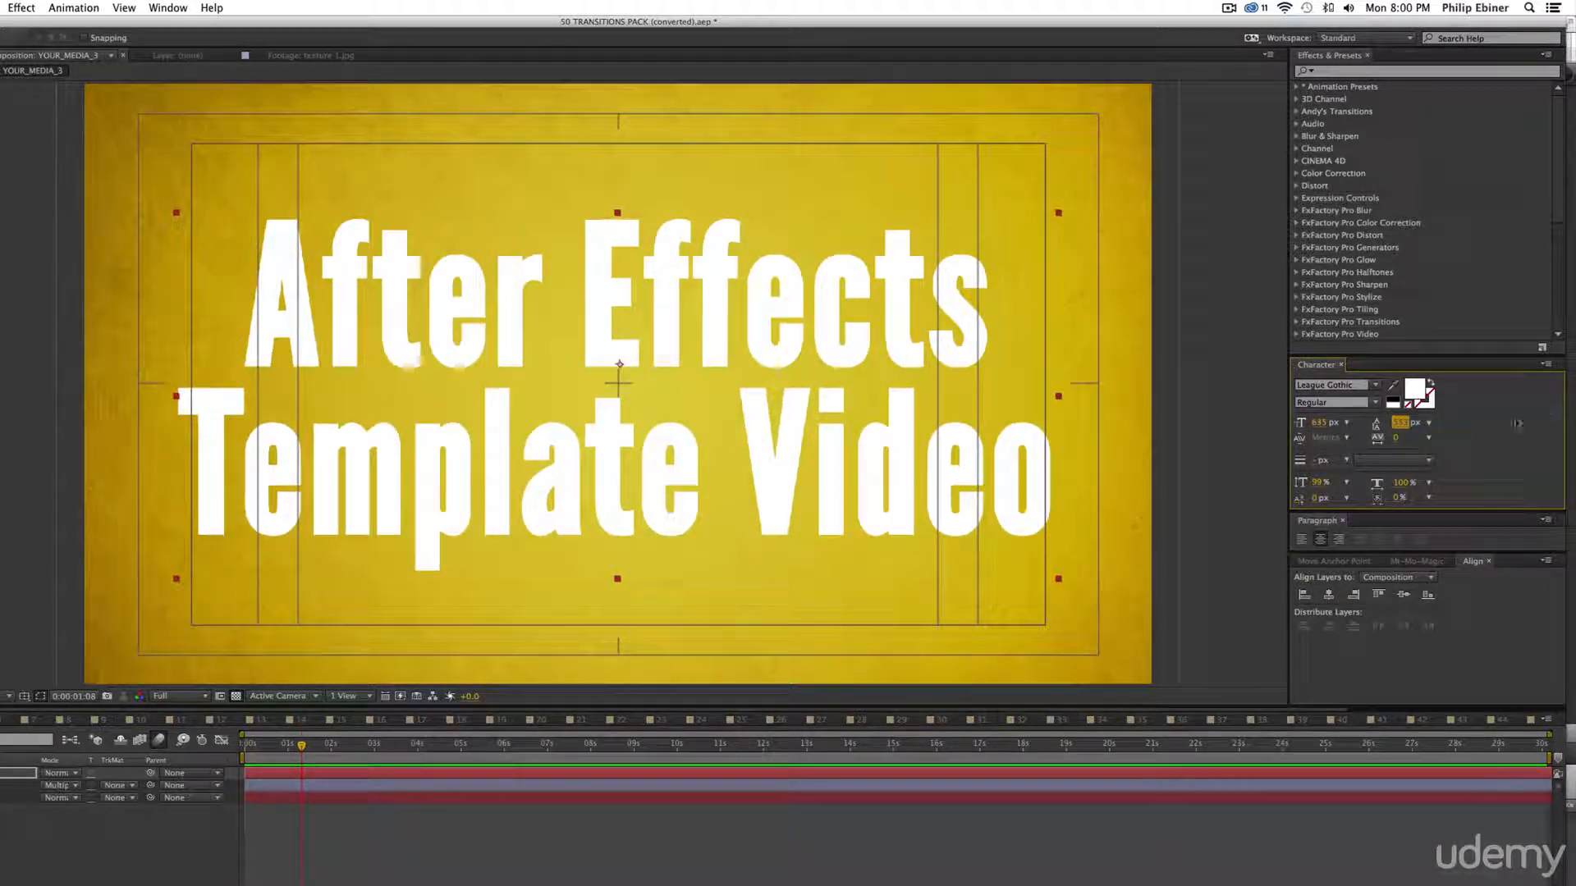
pyautogui.press('super+z')
pyautogui.press('super+z')
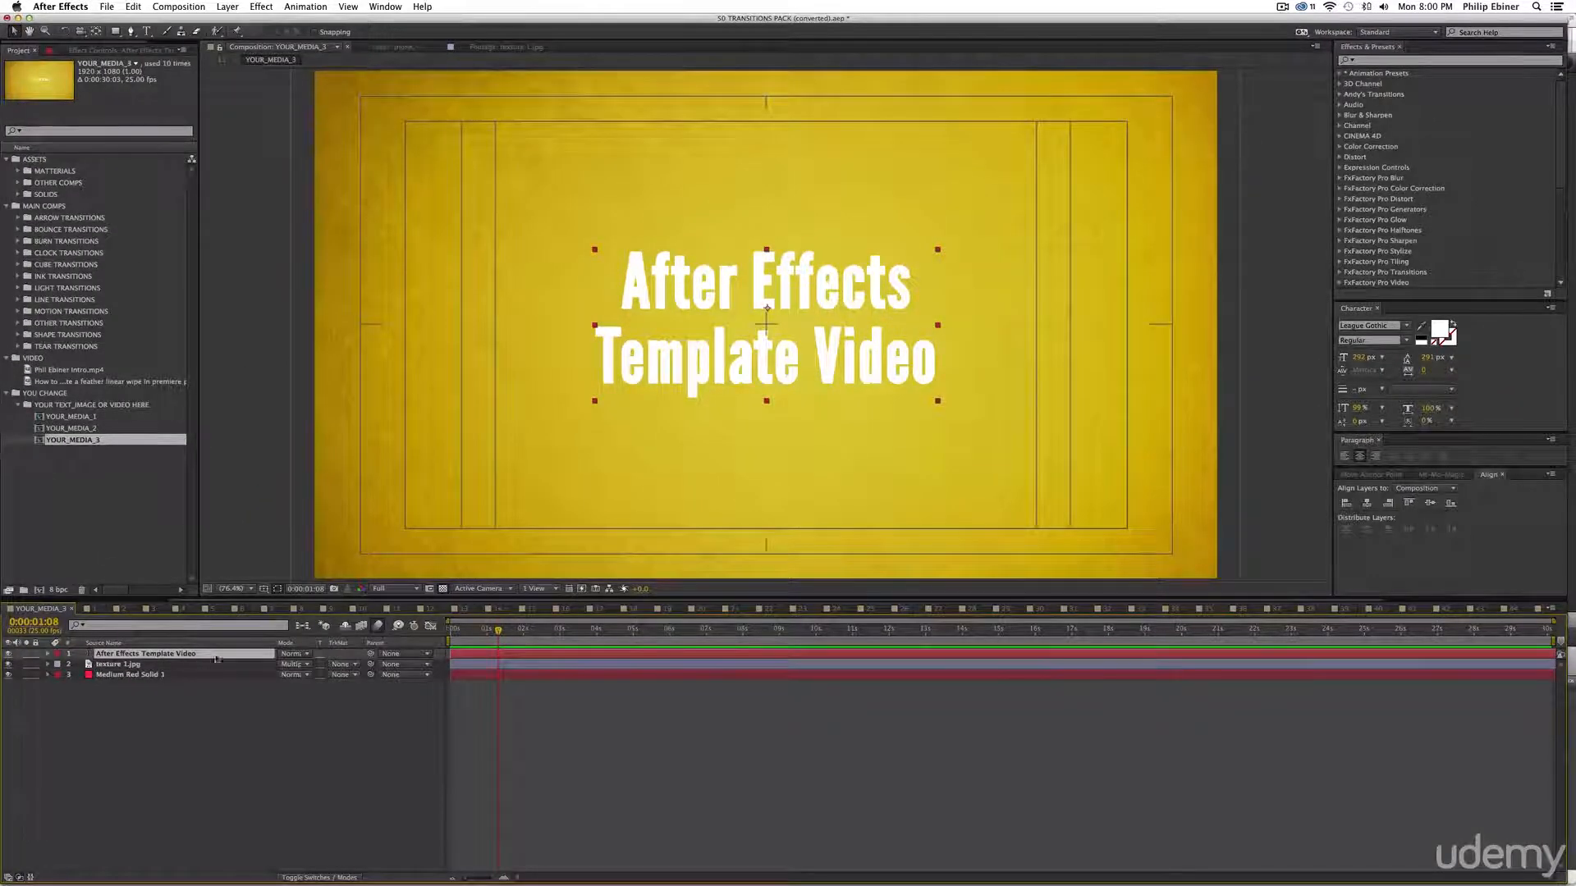
# Reveal the title layer's Scale property in the timeline, and expand the layer to show all its Transform properties.
pyautogui.click(516, 711)
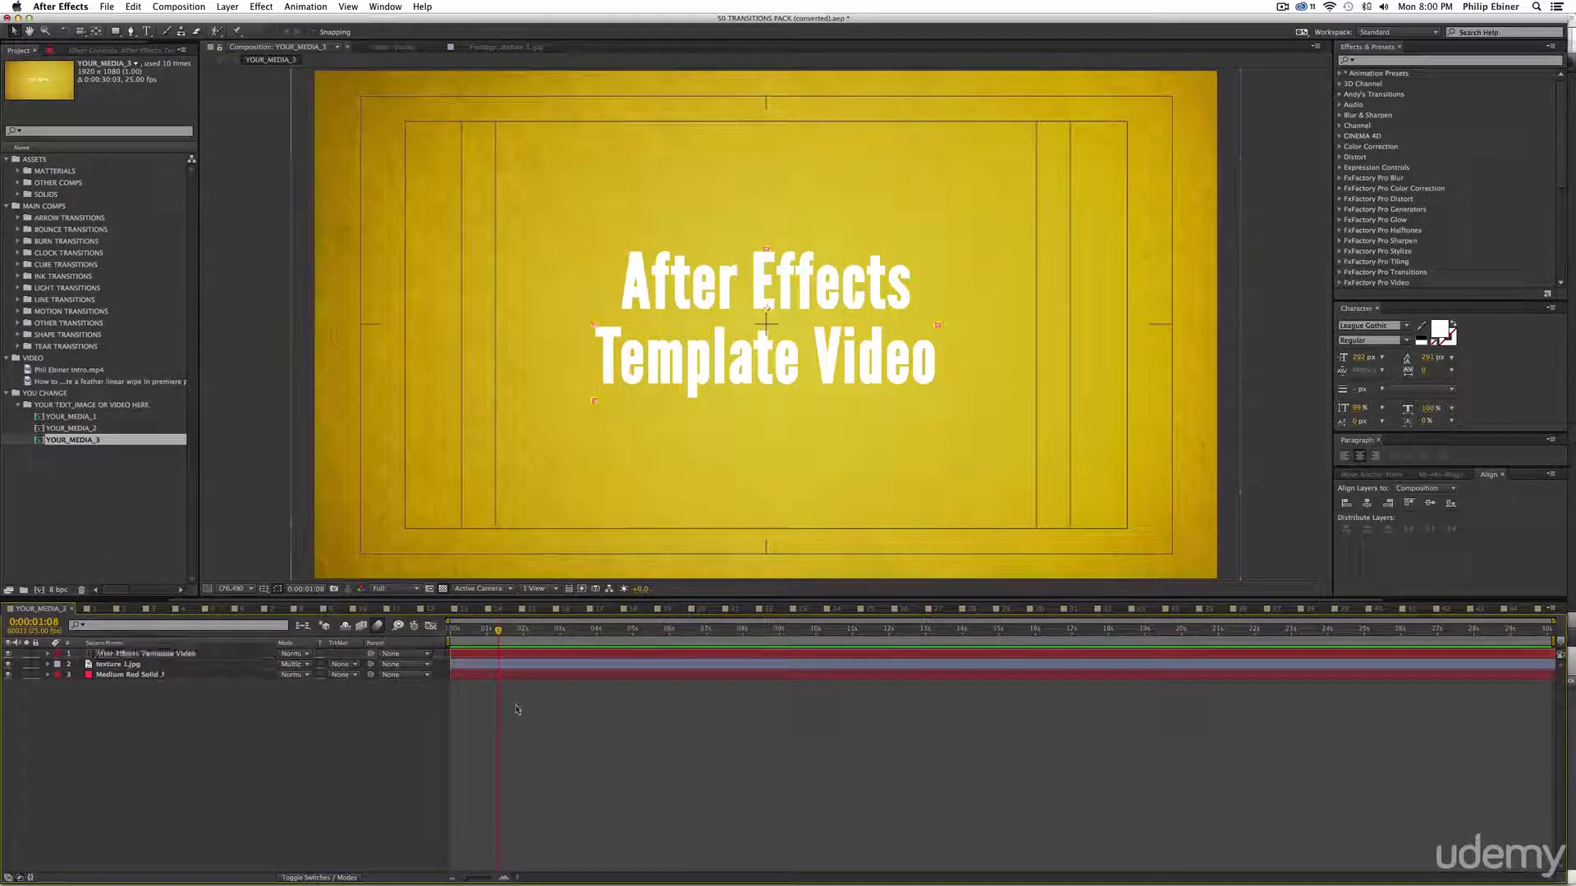
pyautogui.click(529, 653)
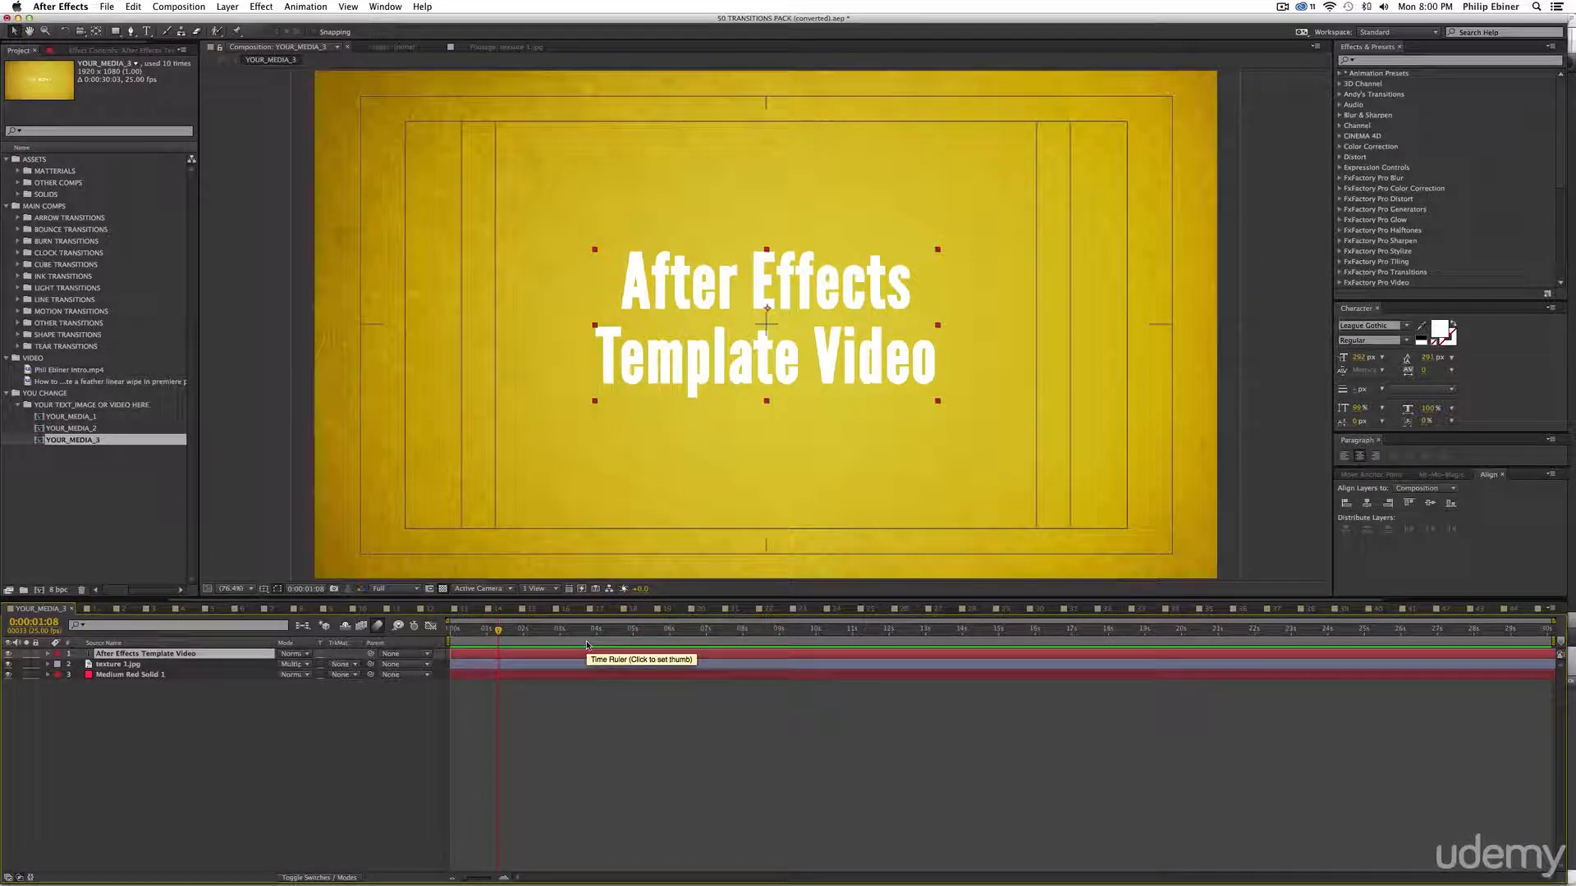
pyautogui.press('s')
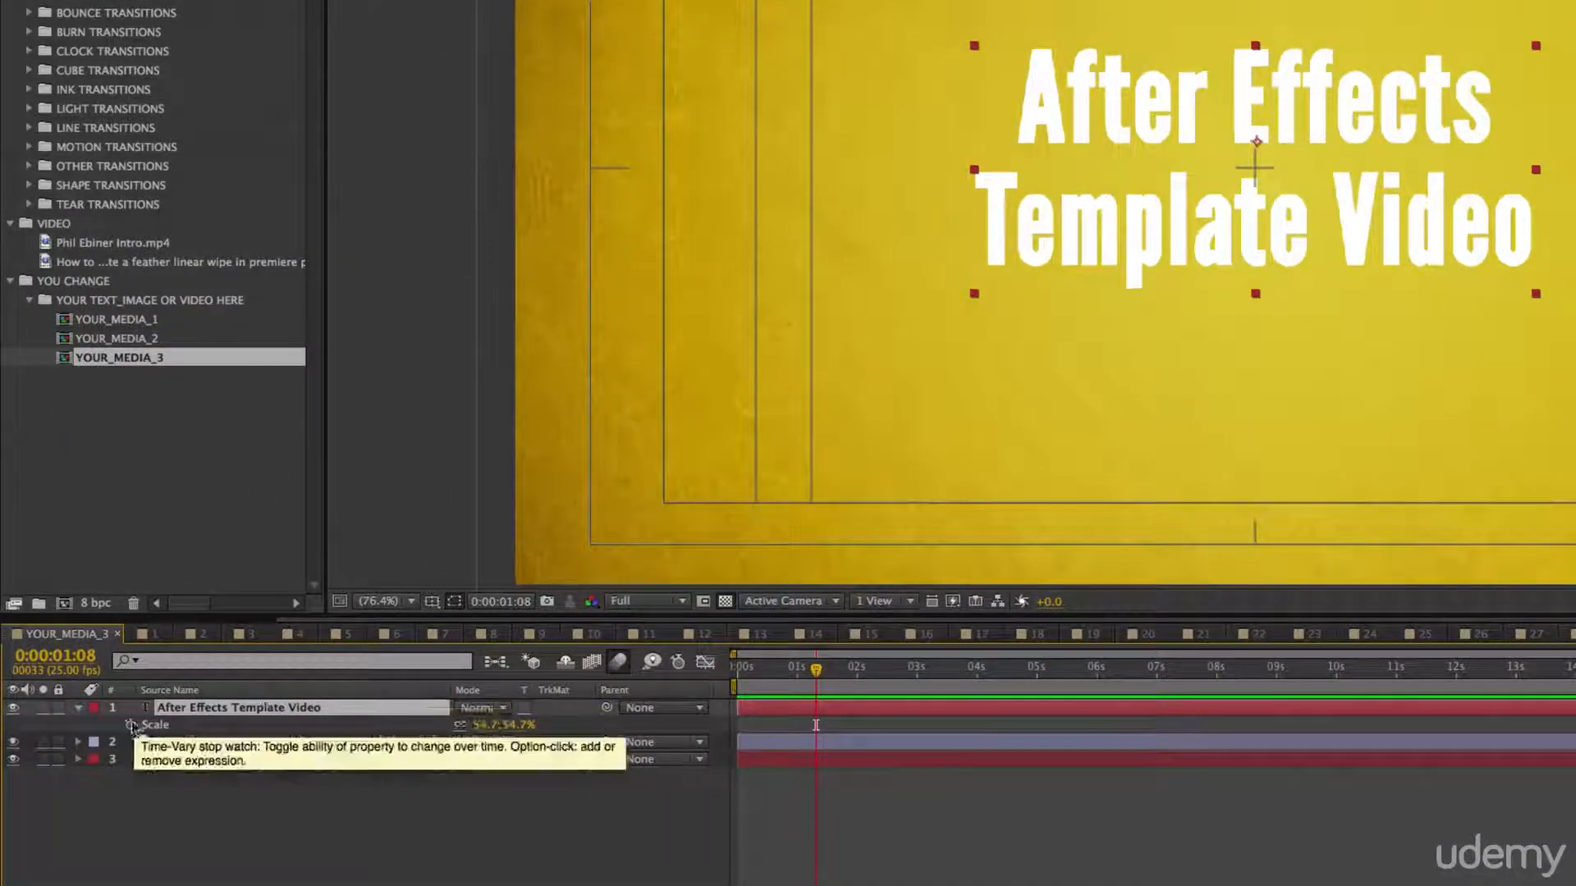
pyautogui.click(79, 708)
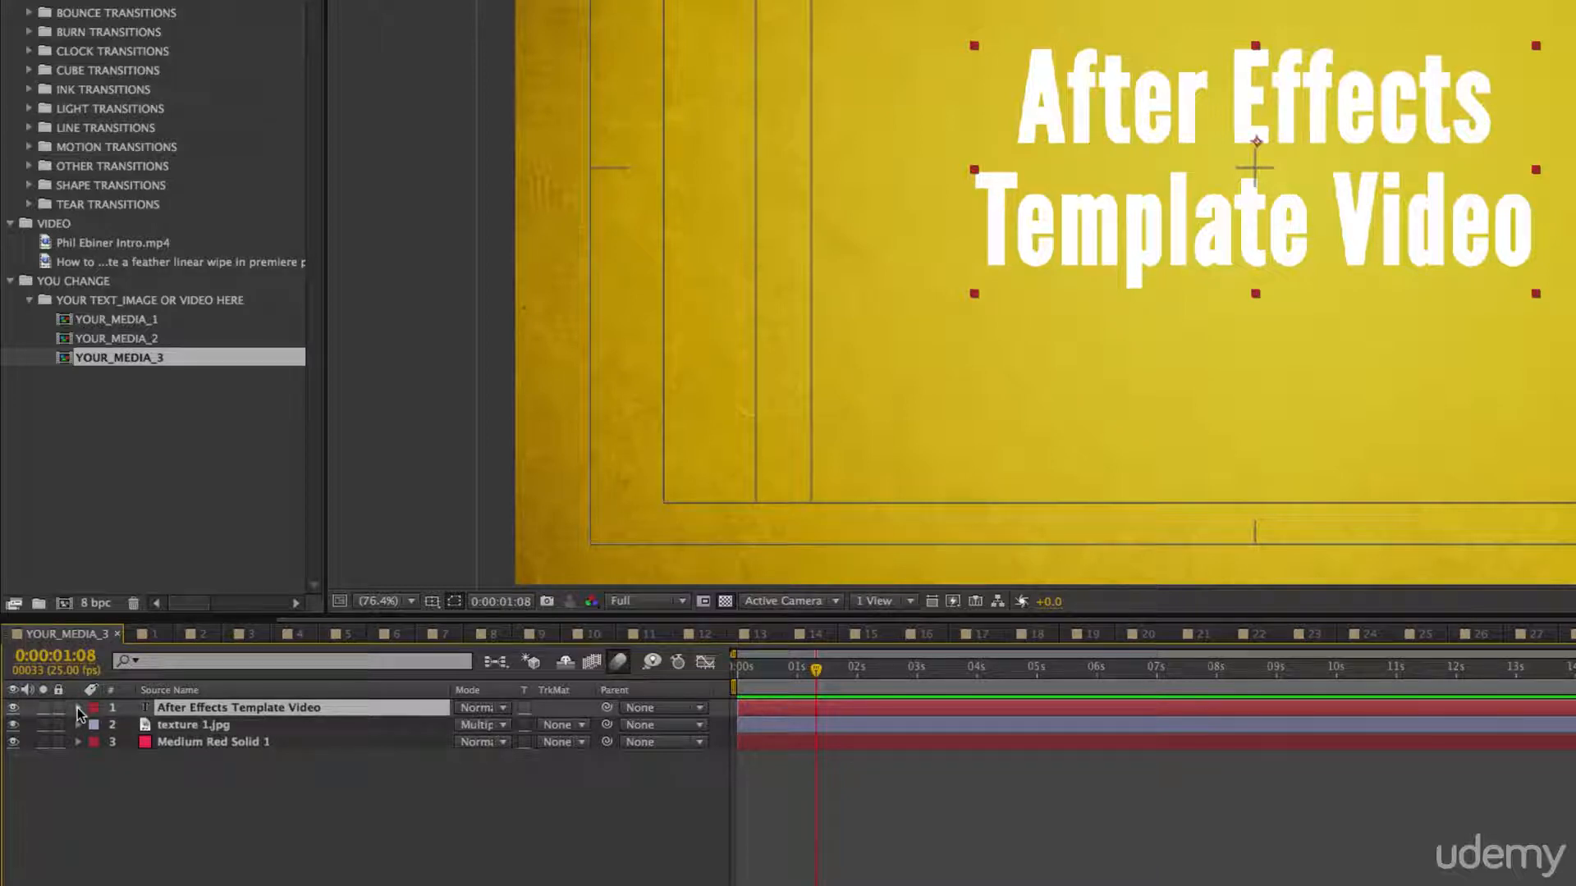
pyautogui.click(79, 708)
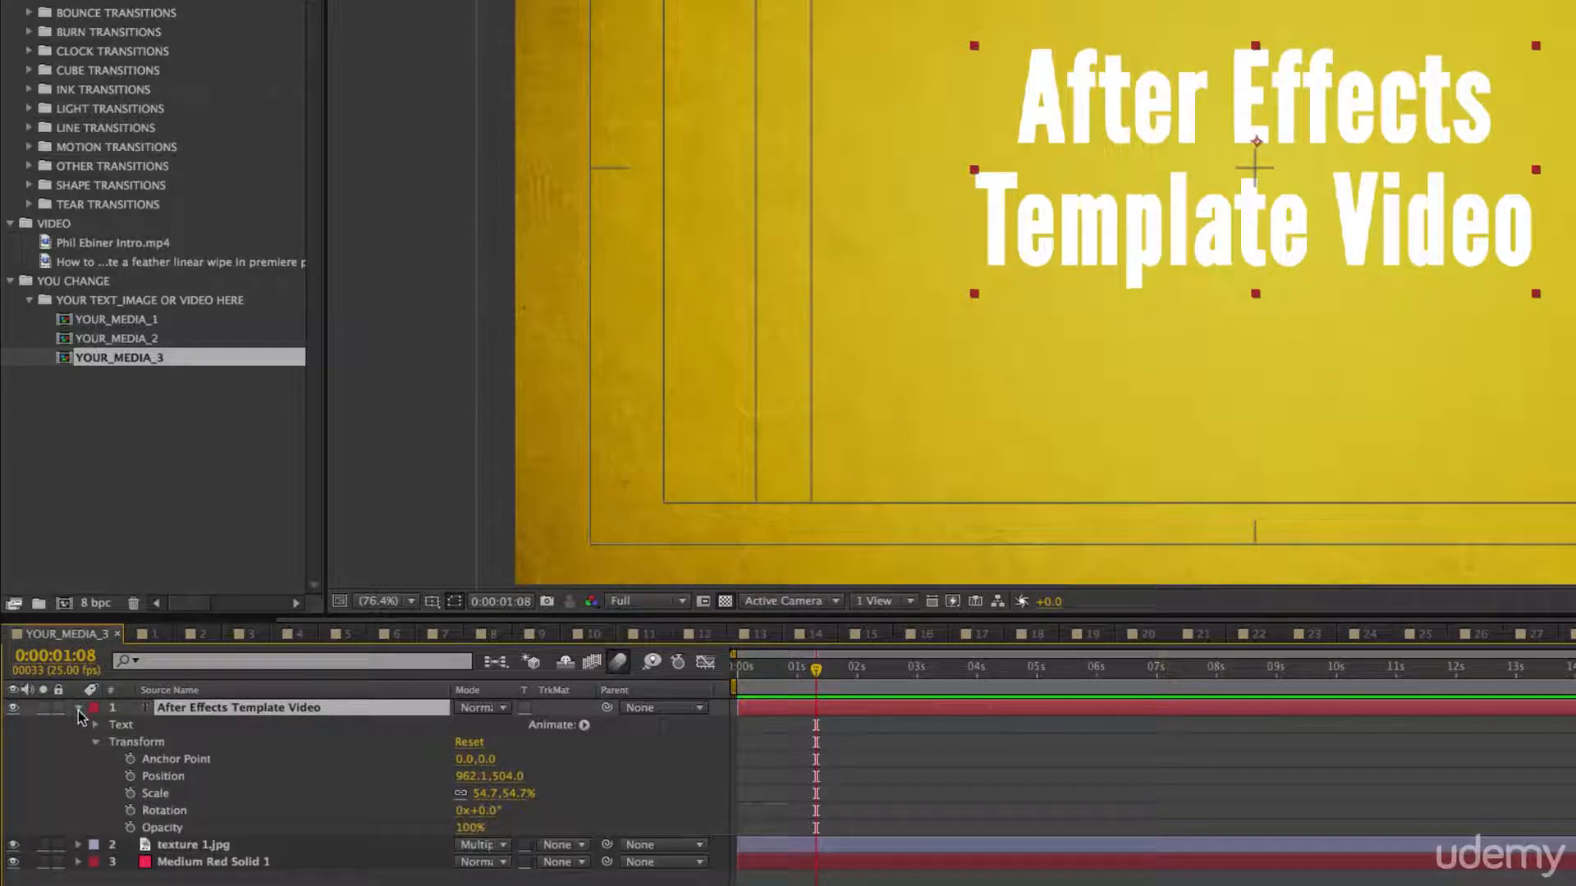